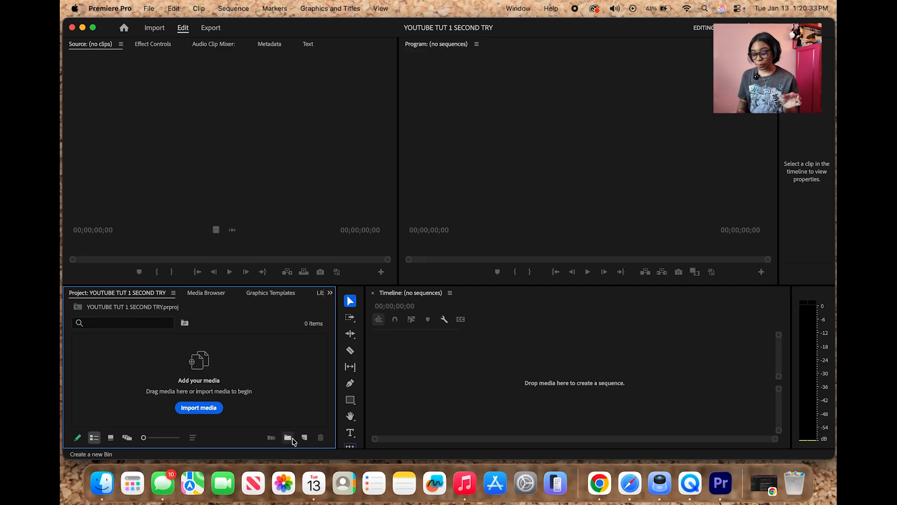
Create two bins in the project, named 00 FOOTAGE and 01 AUDIO
click(288, 438)
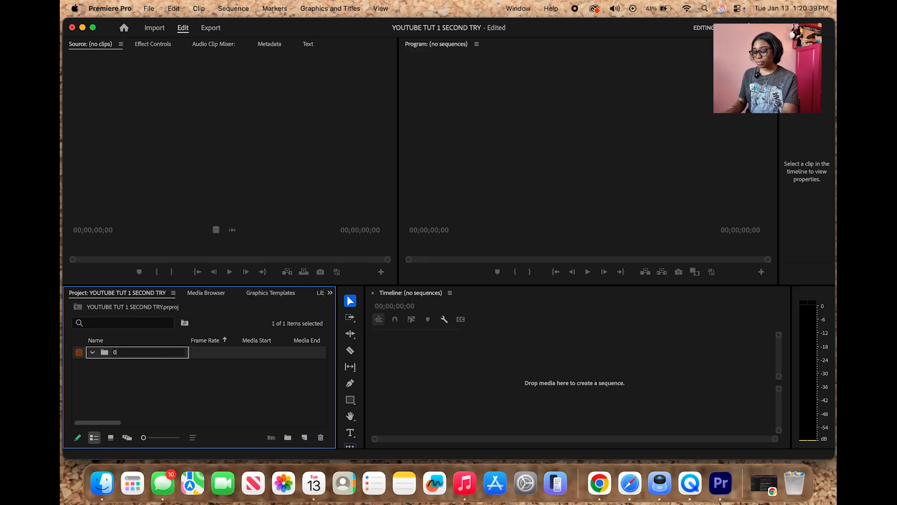
key(Return)
right_click(174, 394)
click(201, 256)
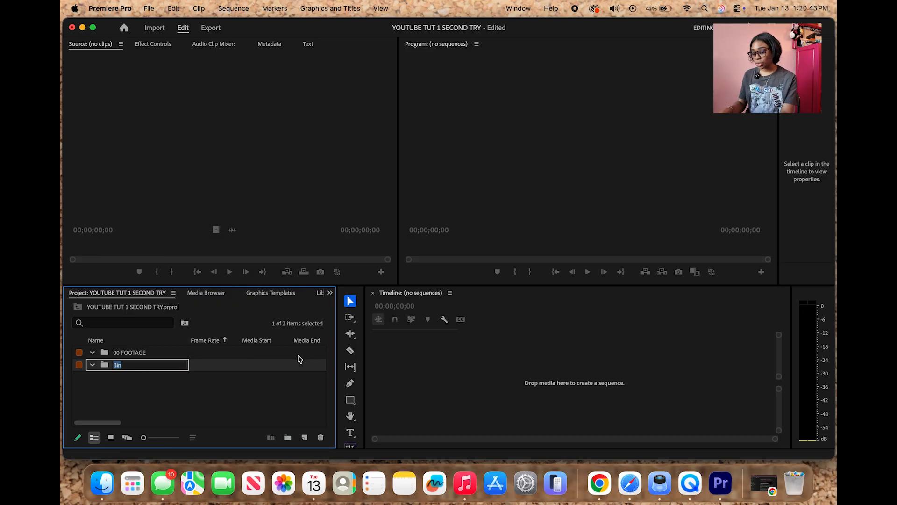
text(01 AUDIO)
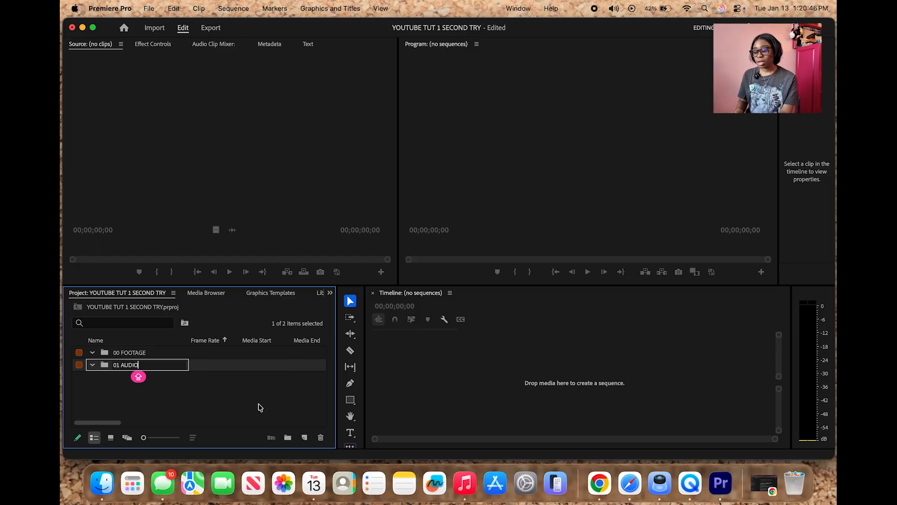
key(Return)
Create another bin in the project named 02 MUSIC
right_click(190, 406)
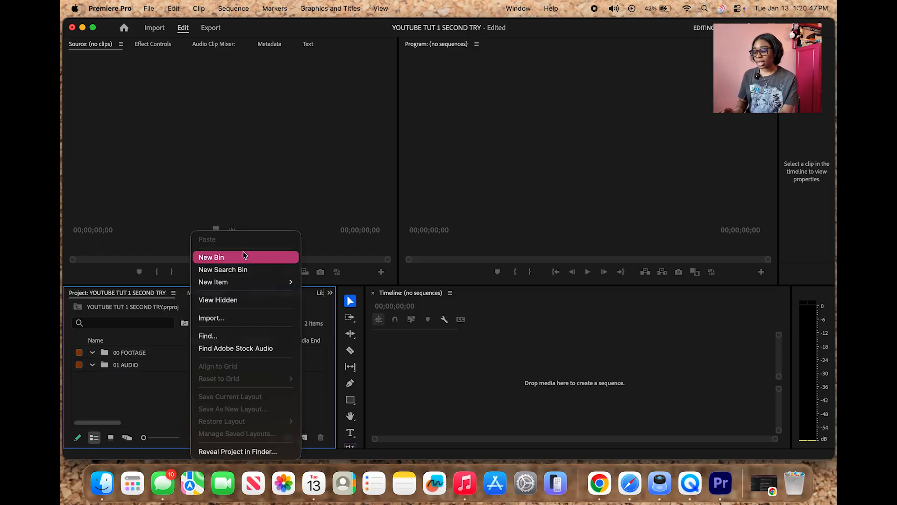
click(236, 259)
text(02 m)
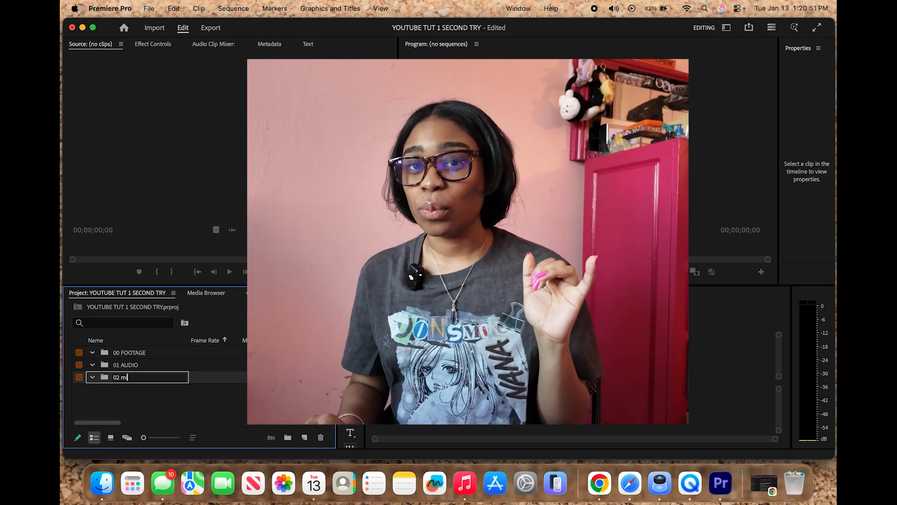
key(BackSpace)
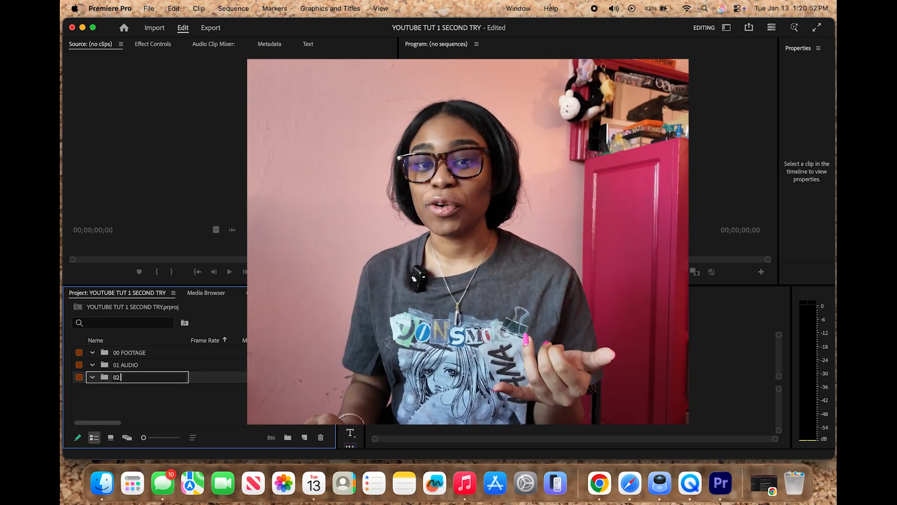
text(MUSIC)
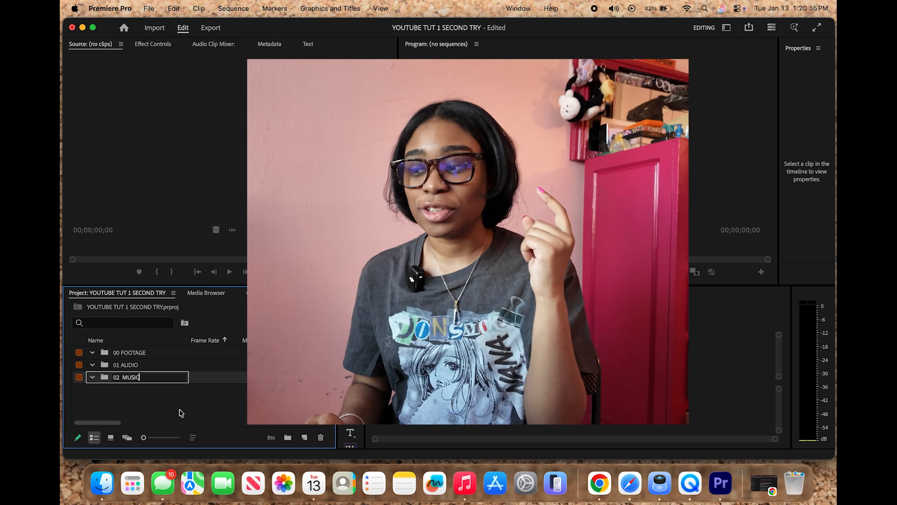
click(176, 415)
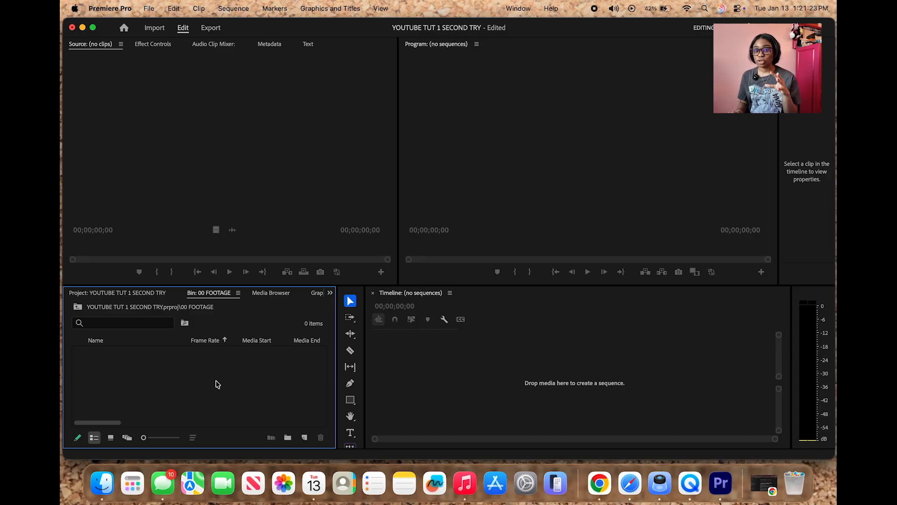
Import the eight DJI clips numbered 0050 to 0057 from VLOGS > YJ NO LABELS POP UP into the 00 FOOTAGE bin
right_click(216, 384)
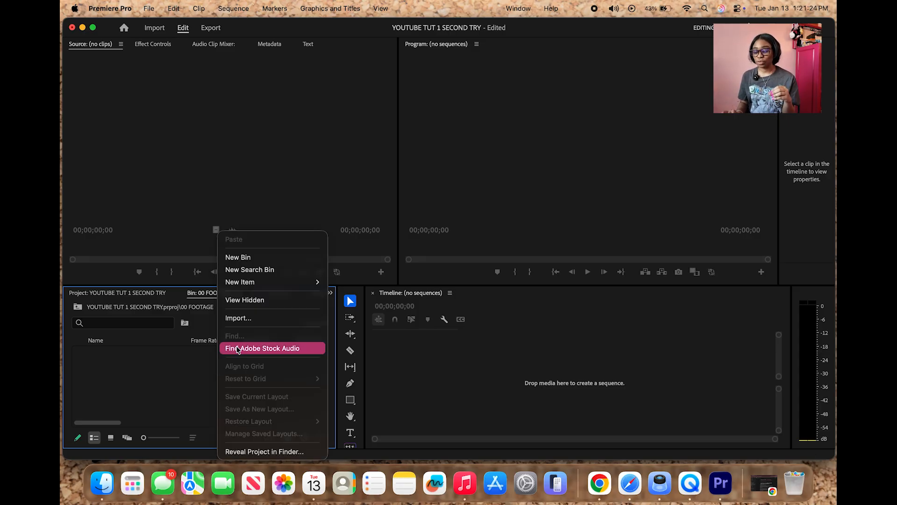
click(250, 321)
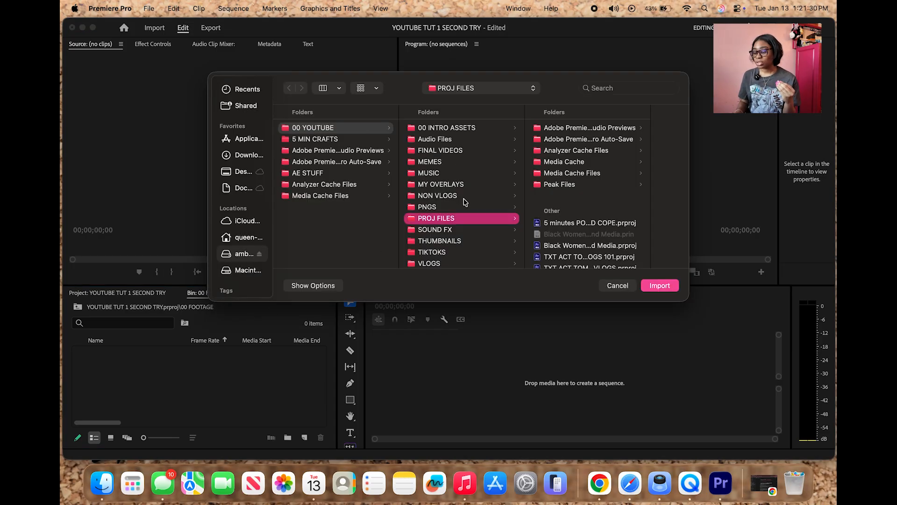
drag(273, 228, 288, 219)
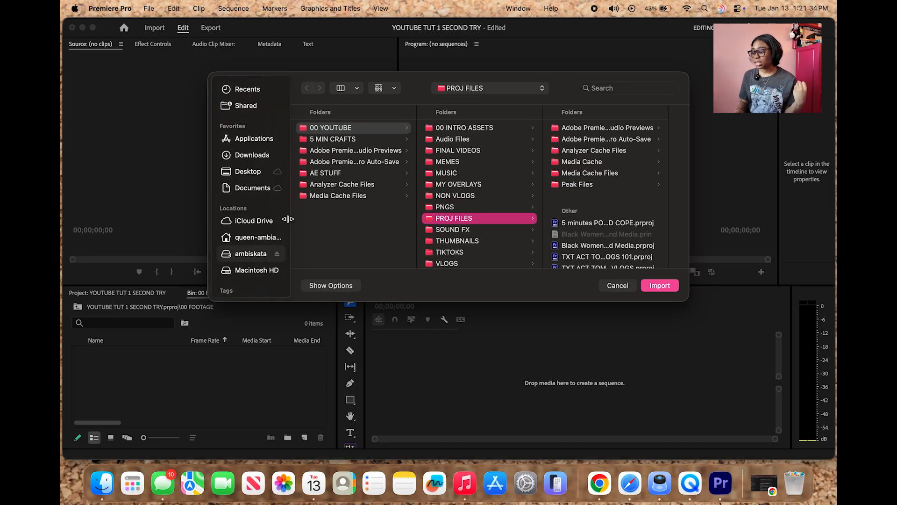
drag(288, 220, 282, 217)
scroll(459, 212, down, 1)
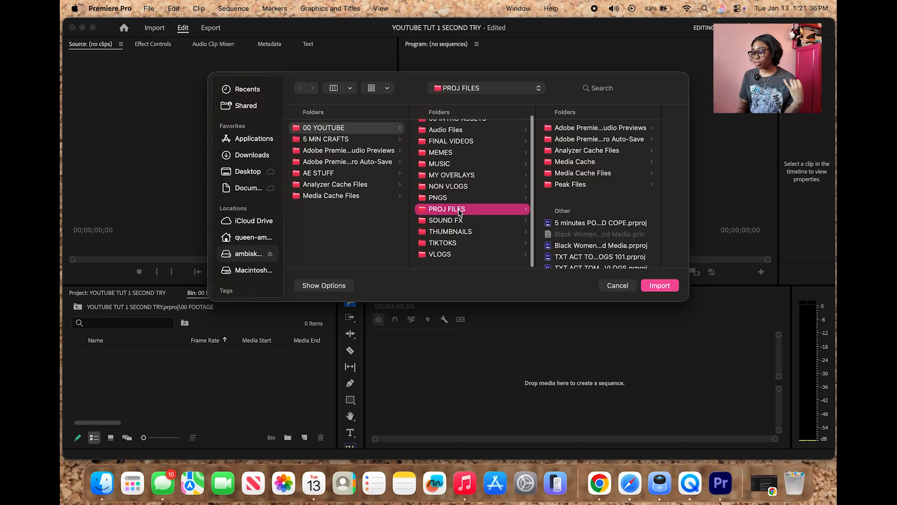
scroll(555, 226, down, 5)
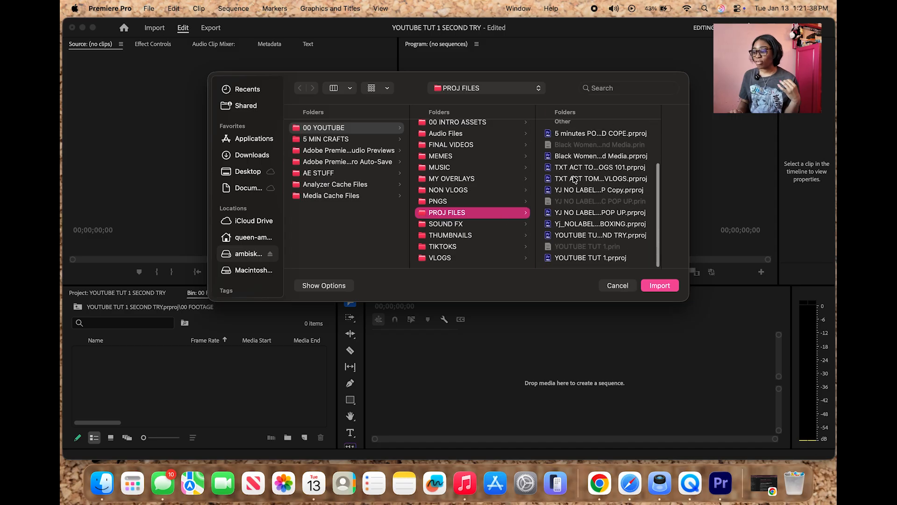
scroll(589, 205, up, 5)
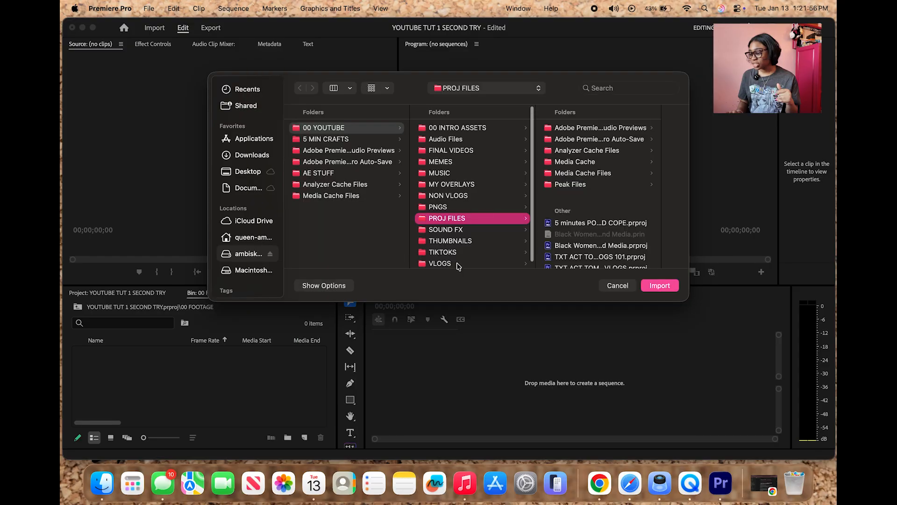
click(457, 260)
click(616, 139)
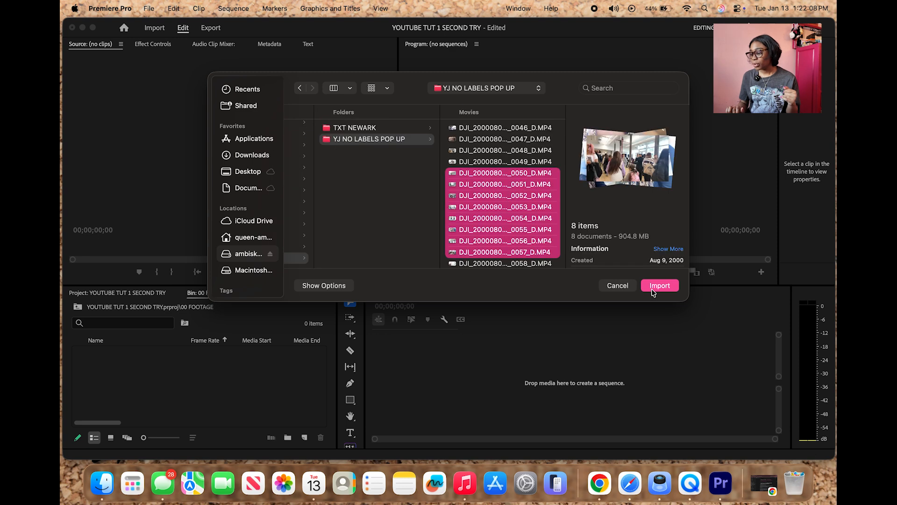
click(660, 285)
Widen the bin area and open the clip ending in 0050 in the Source monitor to preview it
click(215, 364)
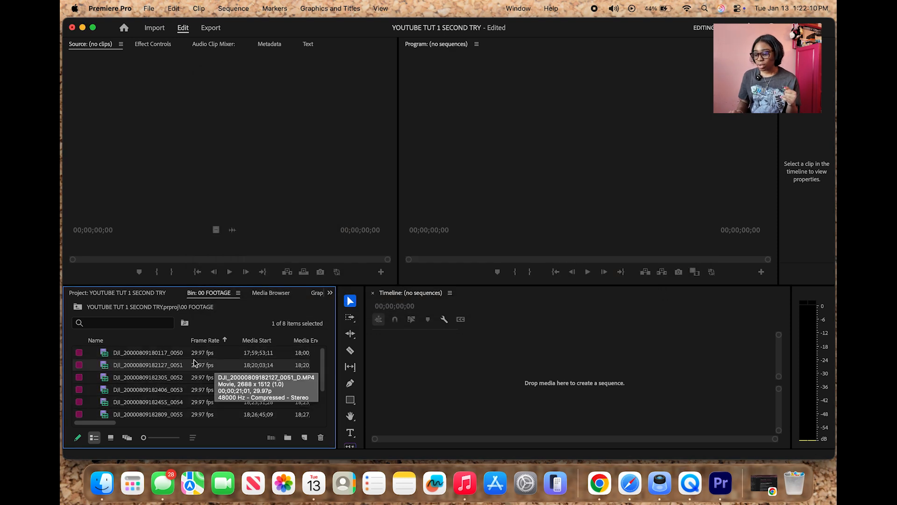
drag(336, 355, 404, 355)
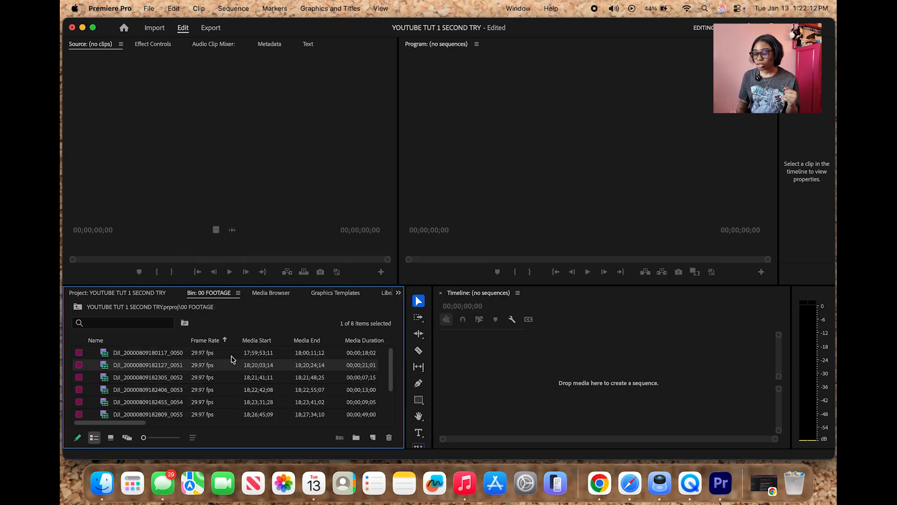
double_click(154, 353)
click(227, 245)
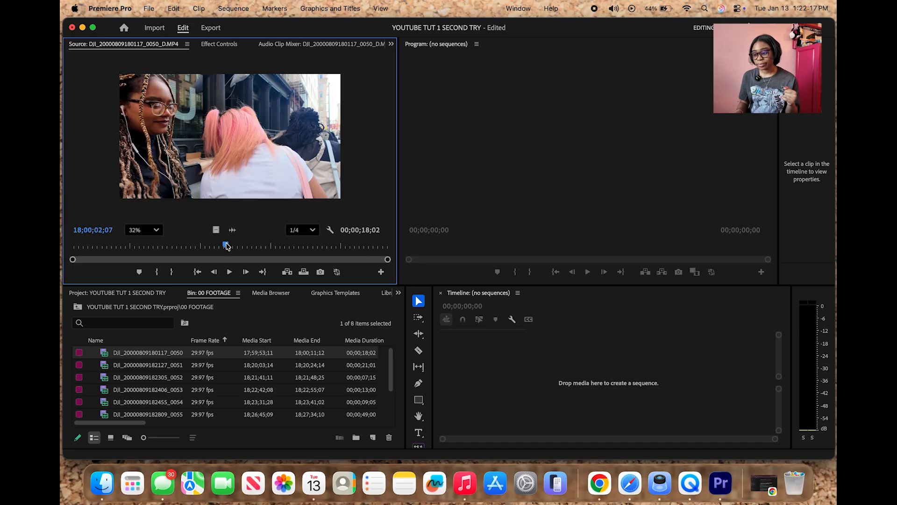
key(space)
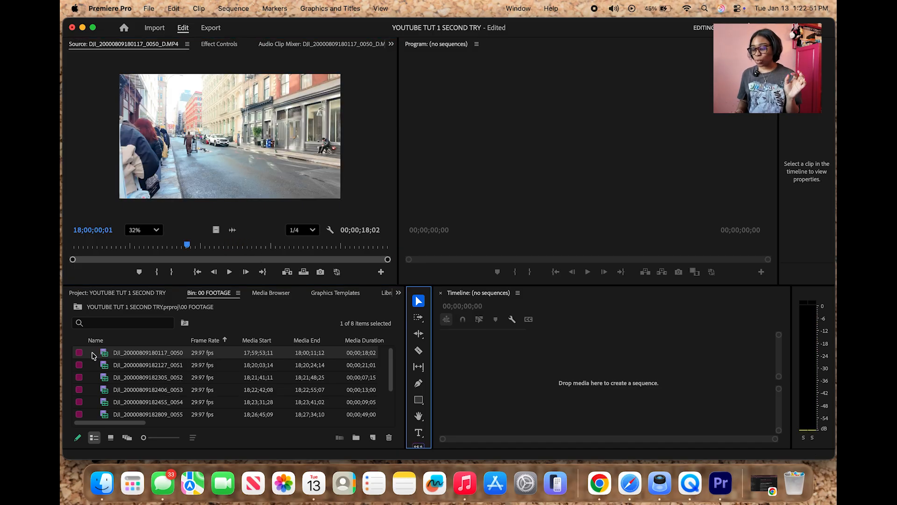
Create a sequence from the first three bin clips and place a short marked excerpt on V1 at about 55 seconds
drag(93, 350, 100, 379)
drag(473, 357, 512, 357)
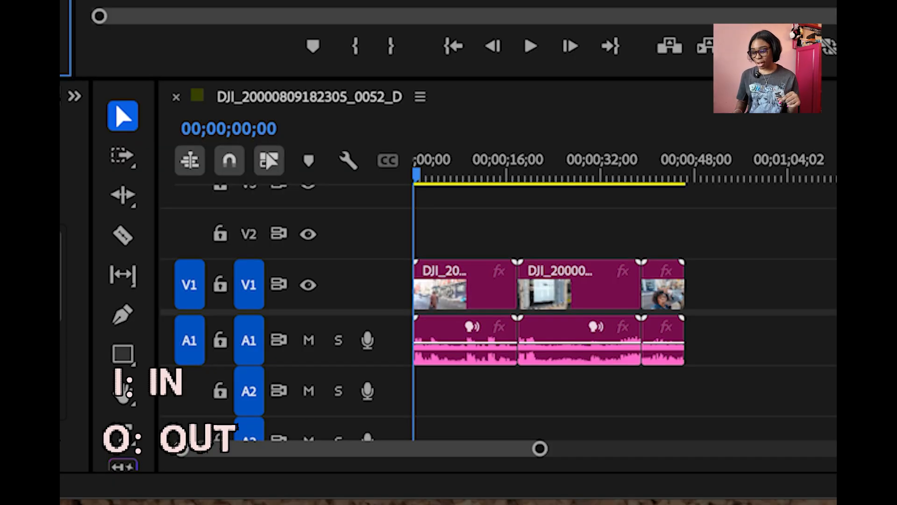
drag(834, 201, 743, 295)
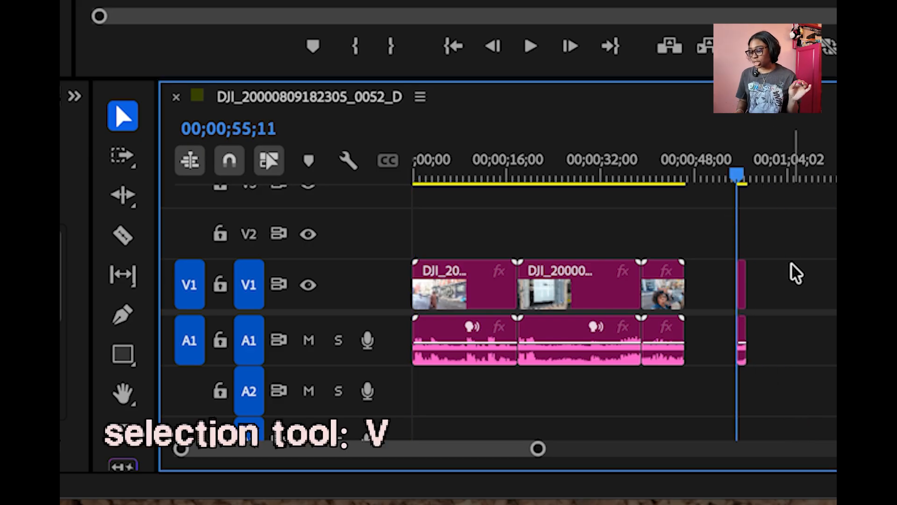
Move the third timeline clip slightly later with the Selection tool and delete the gap this opens before it
scroll(536, 204, up, 5)
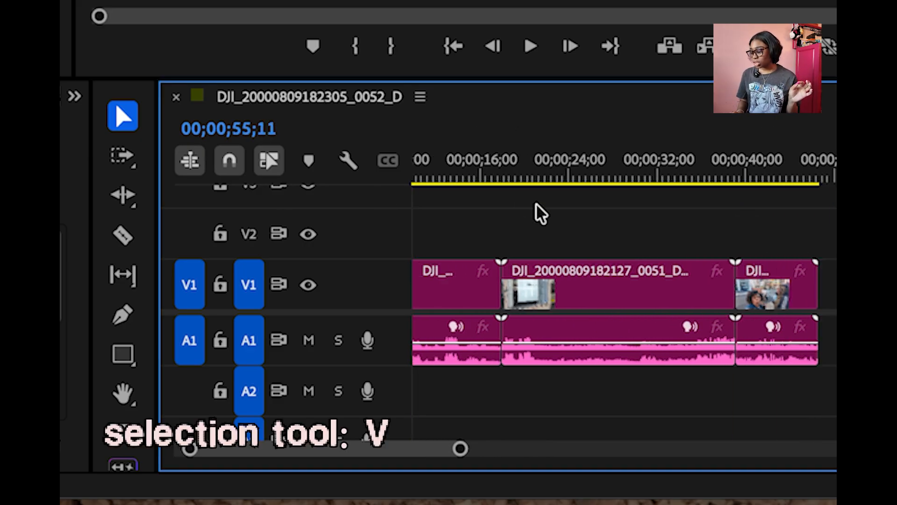
scroll(536, 204, down, 4)
drag(674, 295, 699, 295)
click(667, 282)
key(Delete)
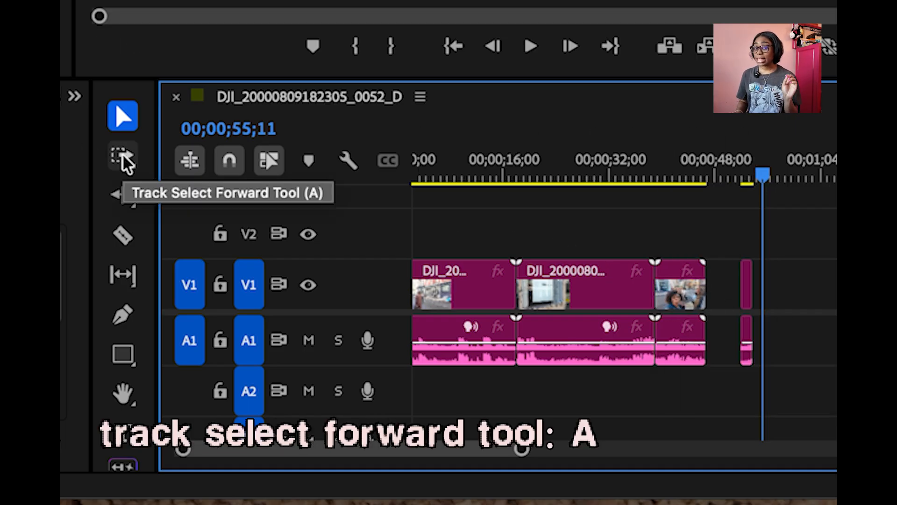
Shift the third clip and the short clip after it together, using Track Select Forward and a marquee selection with the Selection tool
key(a)
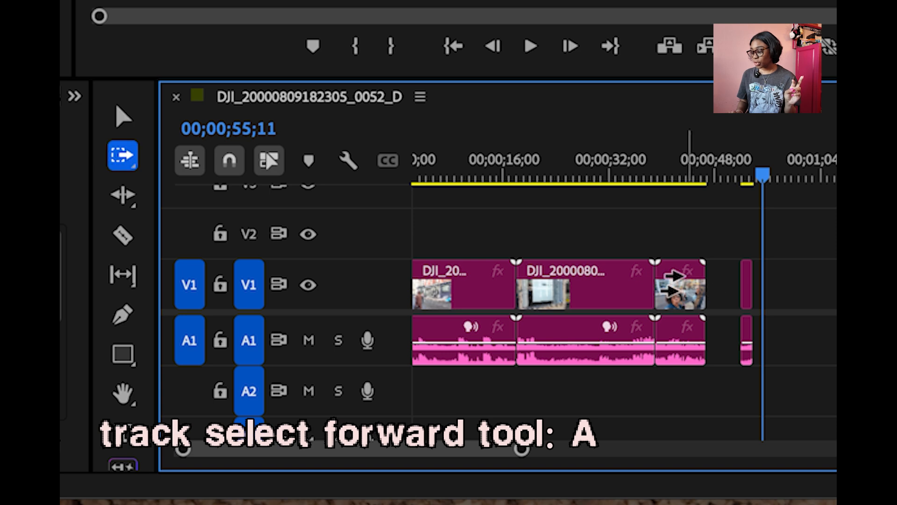
drag(641, 286, 663, 293)
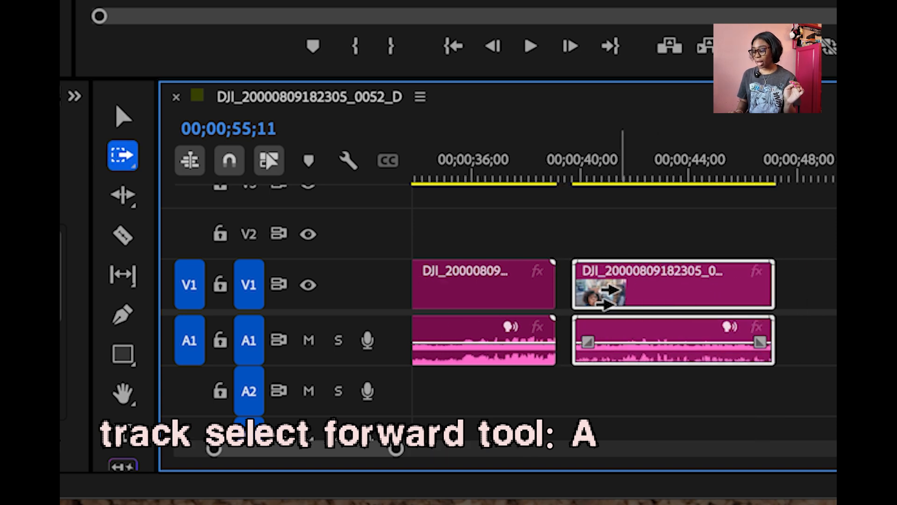
key(minus)
key(v)
mouse_move(615, 218)
mouse_down()
mouse_move(836, 347)
mouse_move(836, 404)
mouse_up()
mouse_move(695, 279)
mouse_down()
mouse_move(739, 282)
mouse_move(688, 283)
mouse_move(743, 287)
mouse_move(635, 289)
mouse_move(680, 283)
mouse_move(677, 274)
mouse_up()
Delete the gap between the third clip and the short clip that follows it on V1
key(a)
key(v)
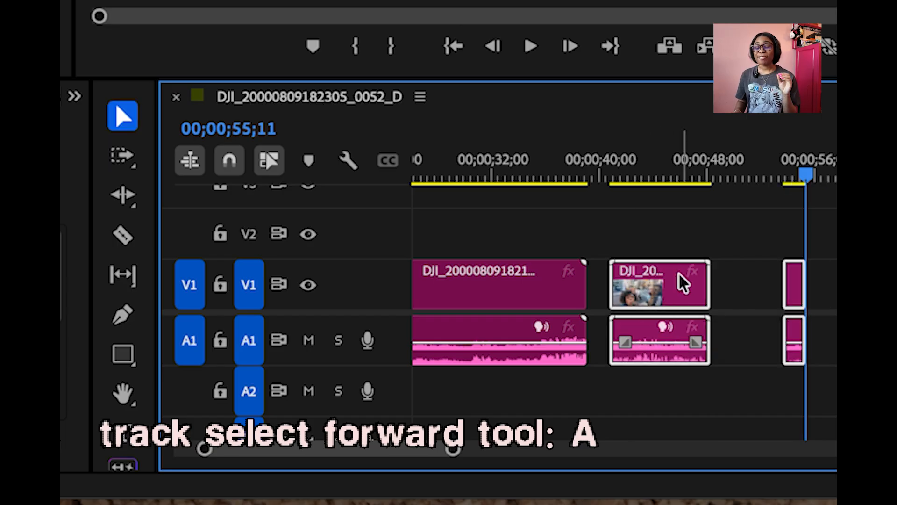
click(766, 287)
key(Delete)
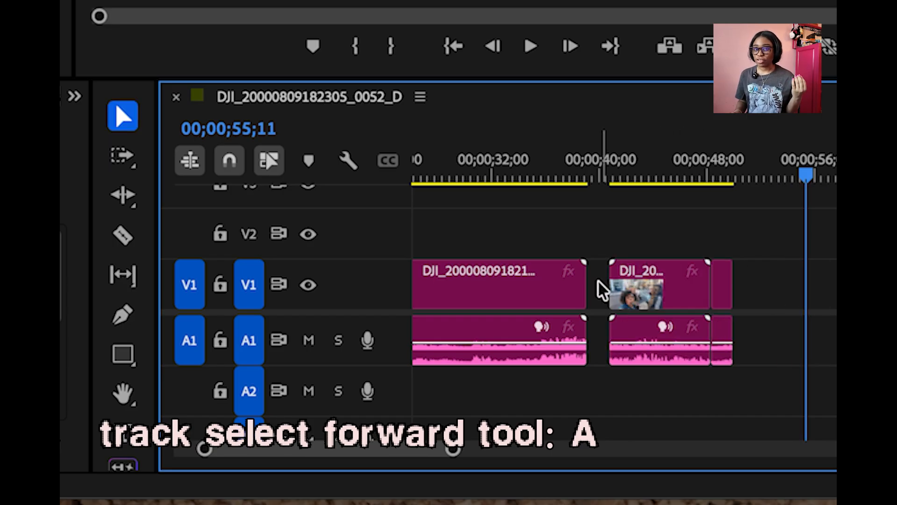
Ripple-trim the end of the 0052 clip and the start of the 0050 clip that follows it with the Ripple Edit tool
click(123, 195)
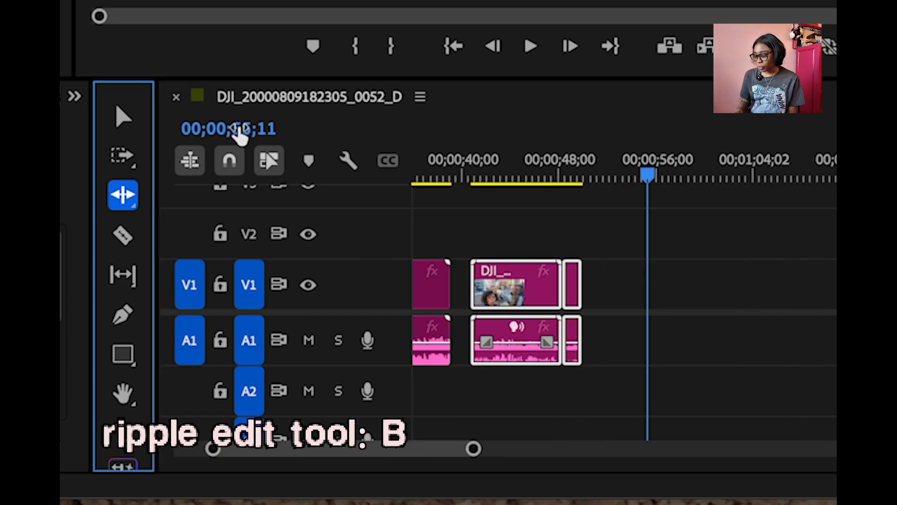
key(v)
key(b)
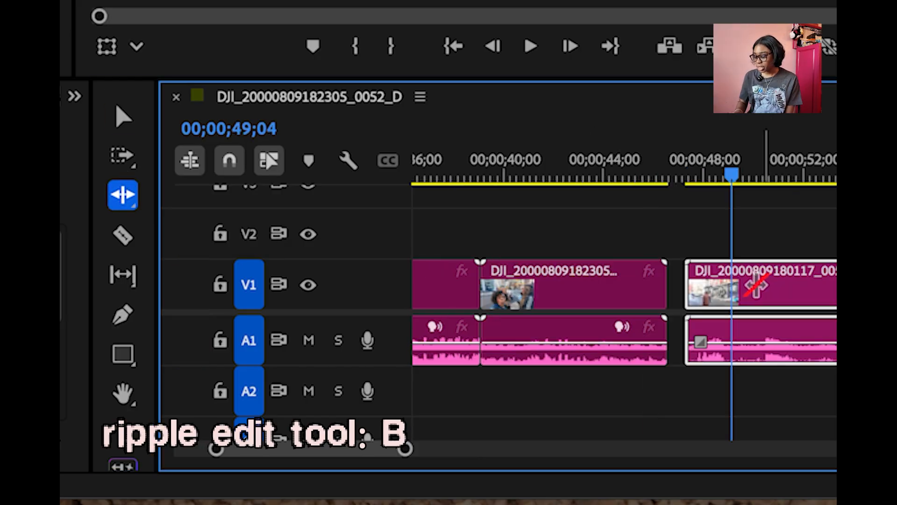
drag(692, 283, 554, 281)
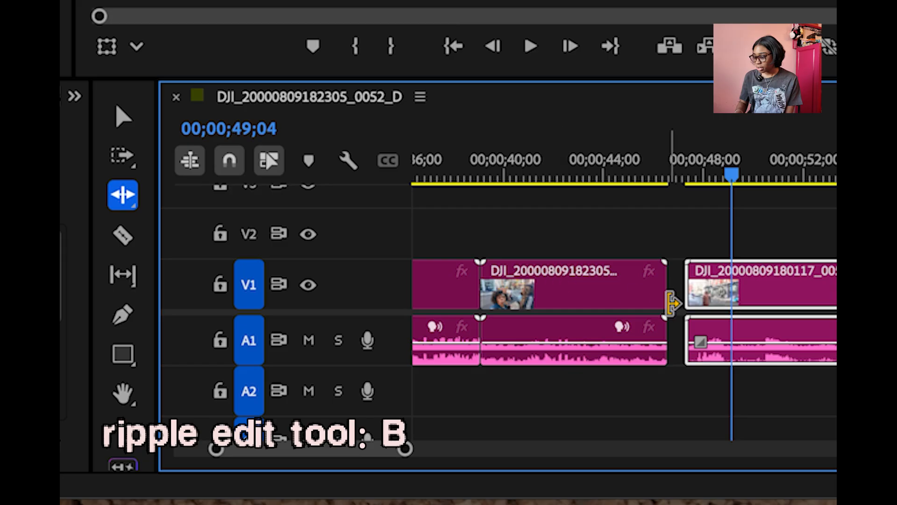
drag(662, 291, 755, 290)
drag(691, 289, 626, 286)
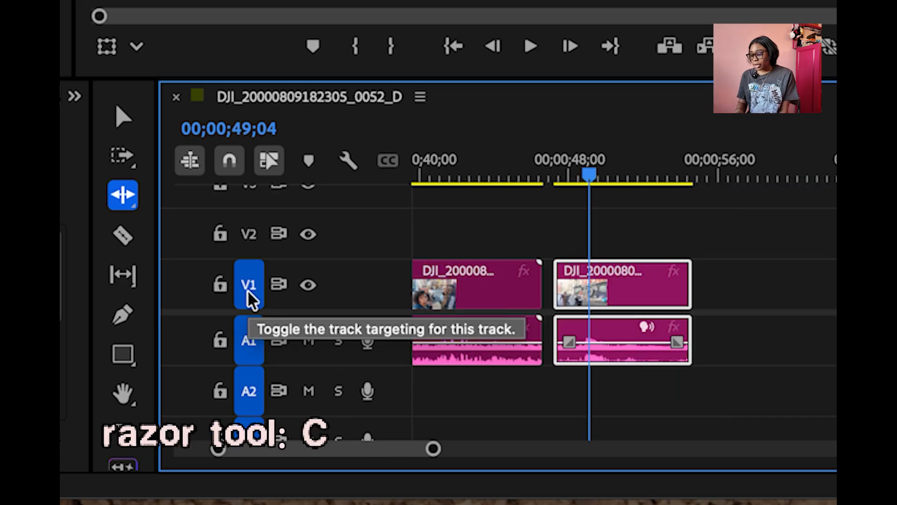
Cut the last clip on V1 at several points with the Razor tool
key(c)
scroll(511, 270, up, 5)
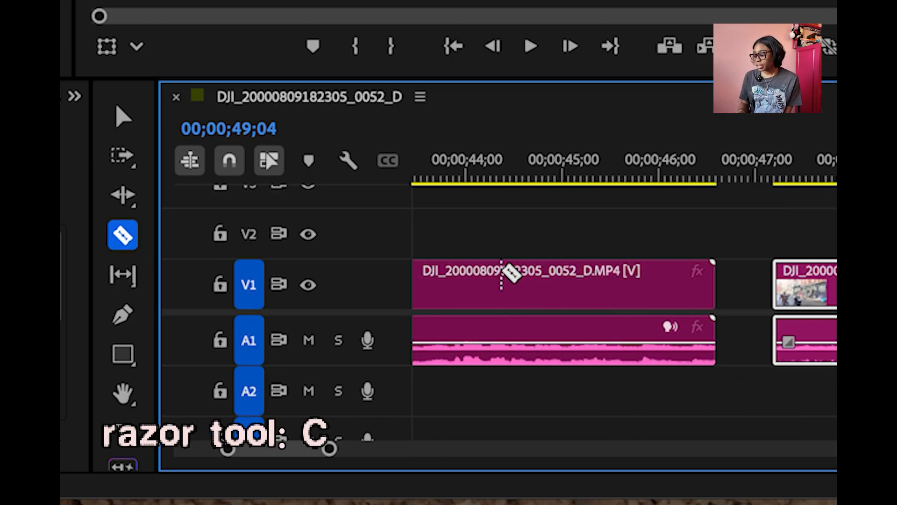
scroll(655, 327, down, 4)
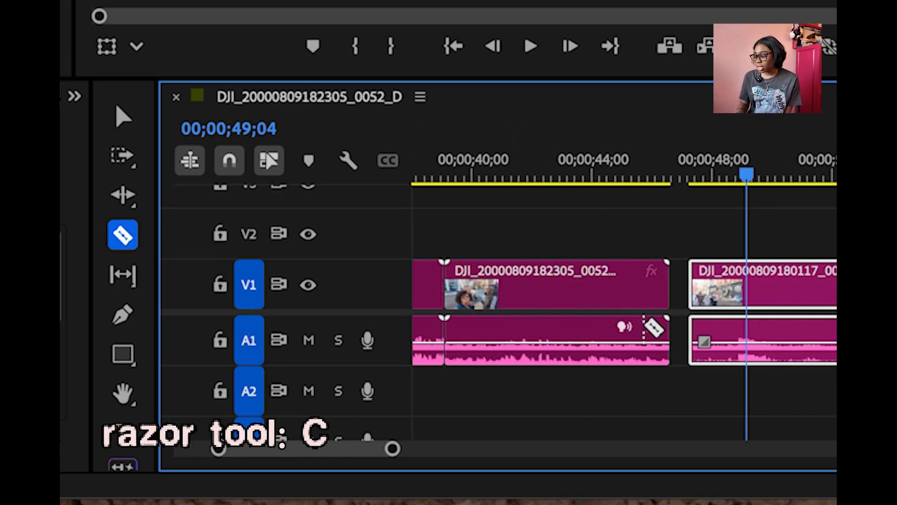
click(814, 281)
click(718, 294)
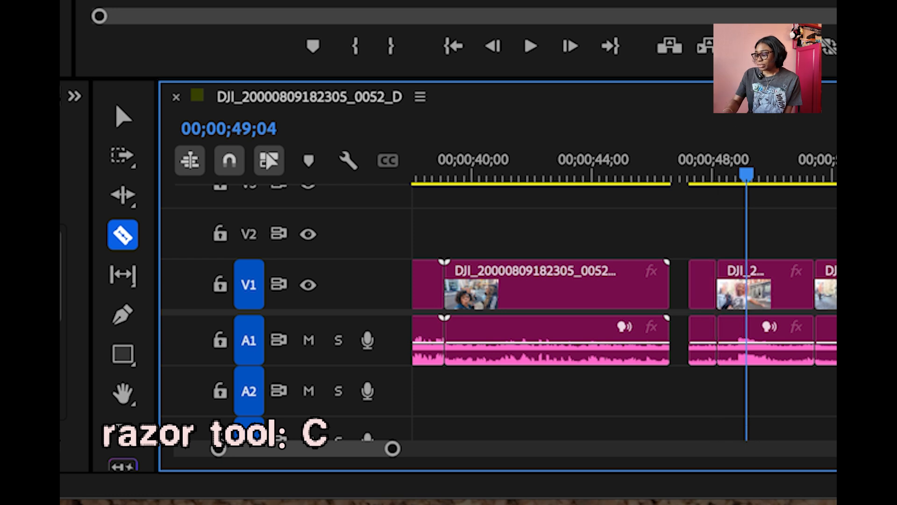
click(771, 290)
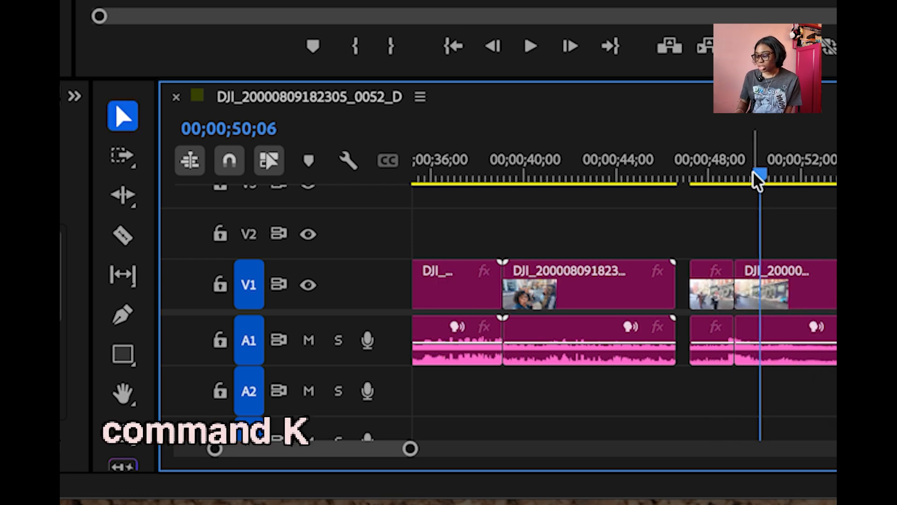
Split the last V1 clip at the playhead, and undo that split together with the earlier razor cuts
key(super+k)
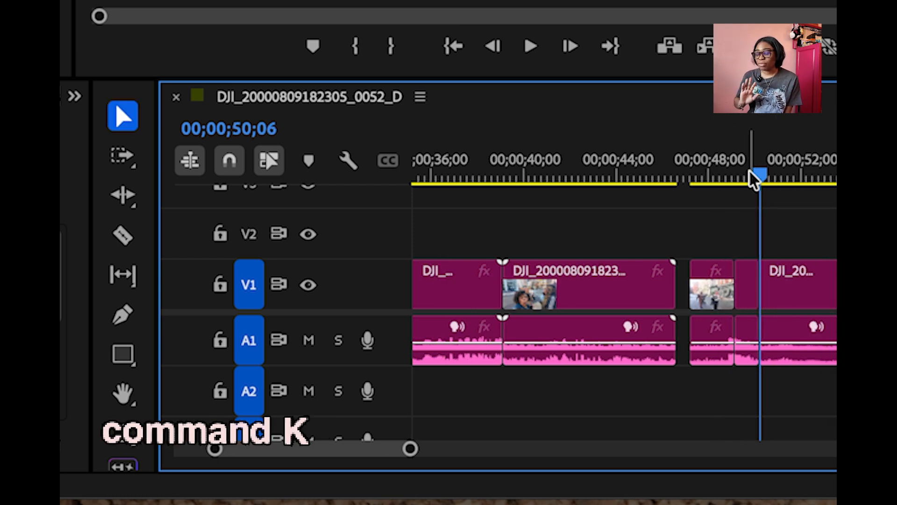
key(super+z)
key(super+z)
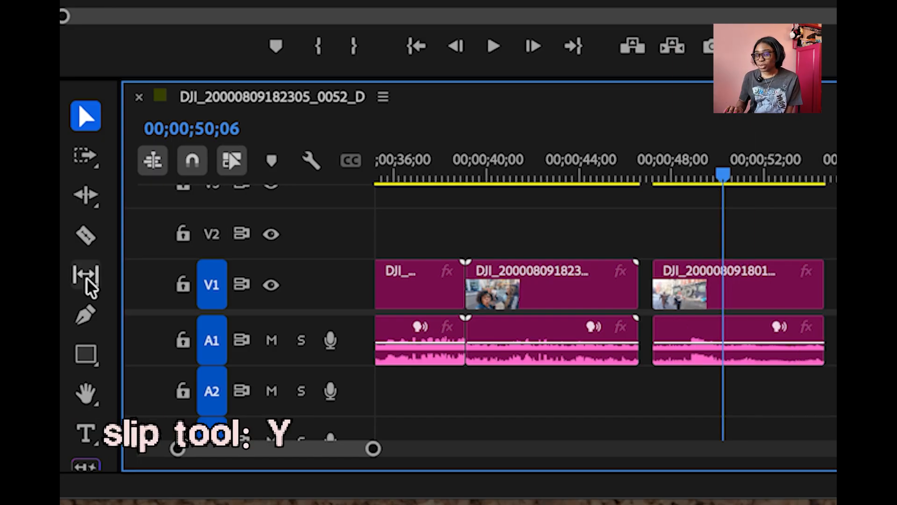
Slip the footage within the last clip on V1 in both directions using the Slip tool
click(87, 280)
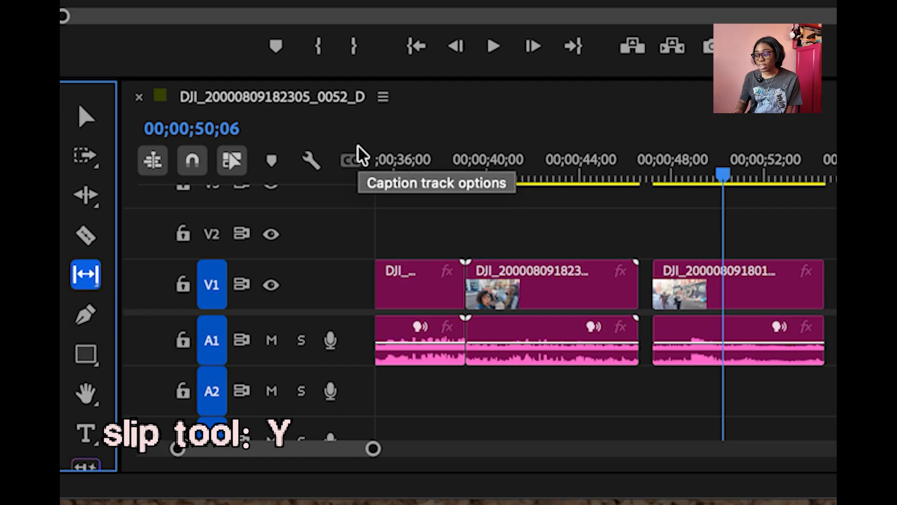
click(87, 235)
click(95, 280)
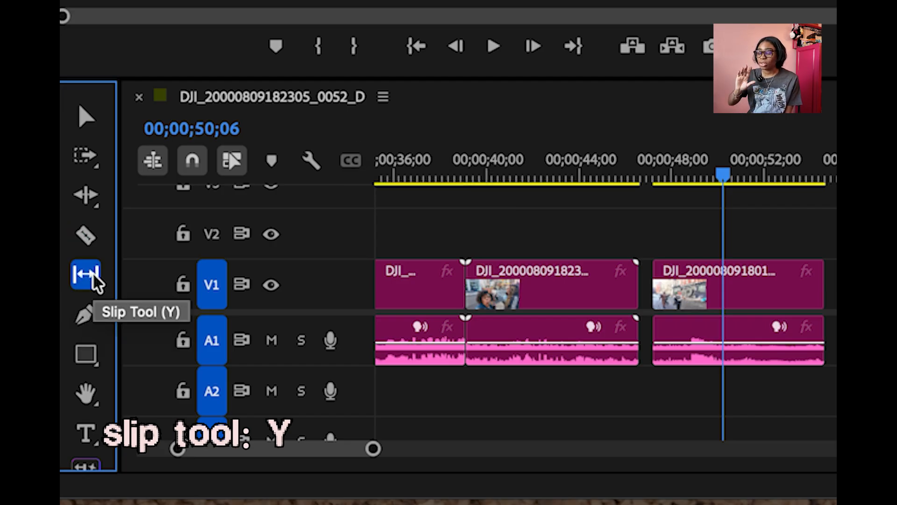
scroll(693, 279, up, 3)
scroll(694, 279, down, 3)
mouse_move(677, 280)
mouse_down()
mouse_move(624, 276)
mouse_move(715, 281)
mouse_move(649, 283)
mouse_move(666, 283)
mouse_up()
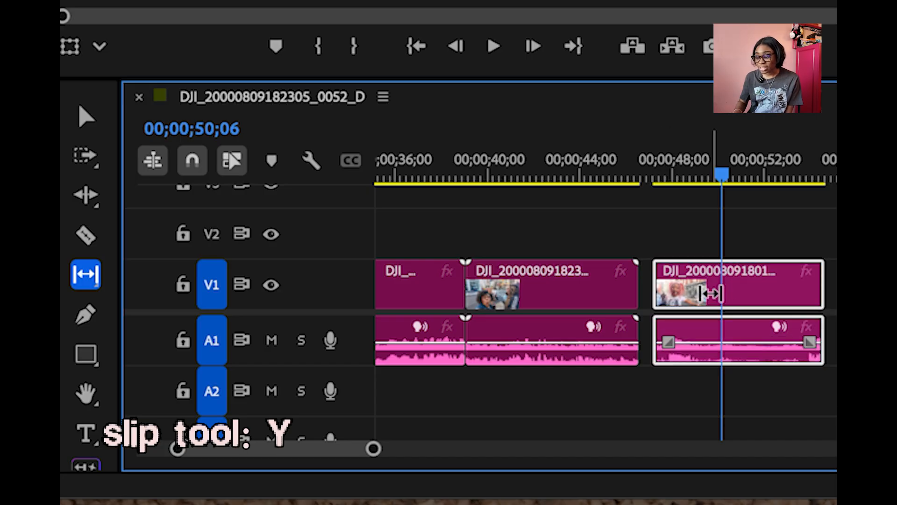
drag(710, 293, 735, 291)
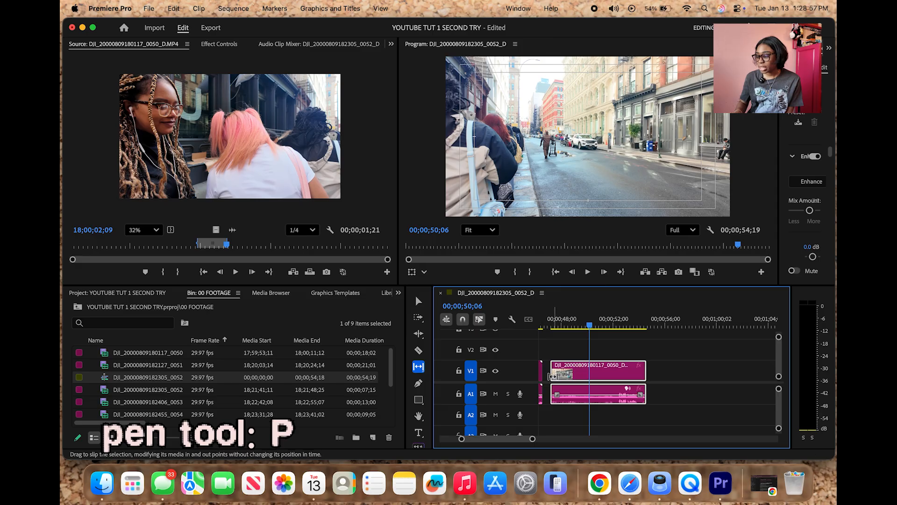
Draw a freeform shape with four anchor points over the street in the program frame using the Pen tool
key(p)
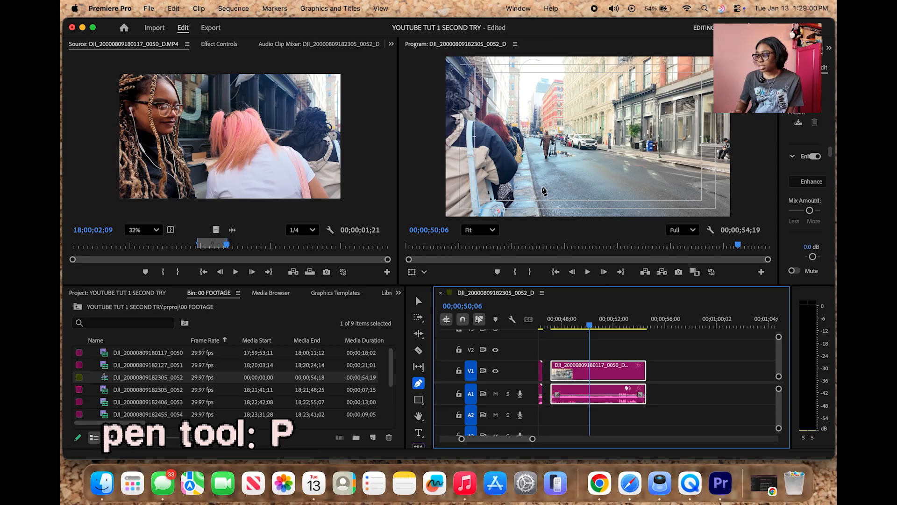
click(540, 188)
click(596, 107)
click(625, 143)
click(651, 177)
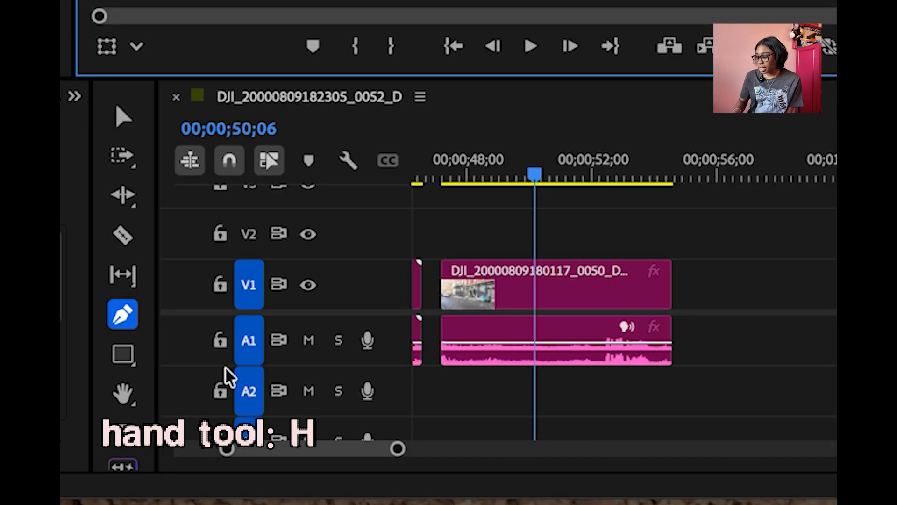
Pan the timeline with the Hand tool, and mark out a graphic across the program frame above the last clip
key(h)
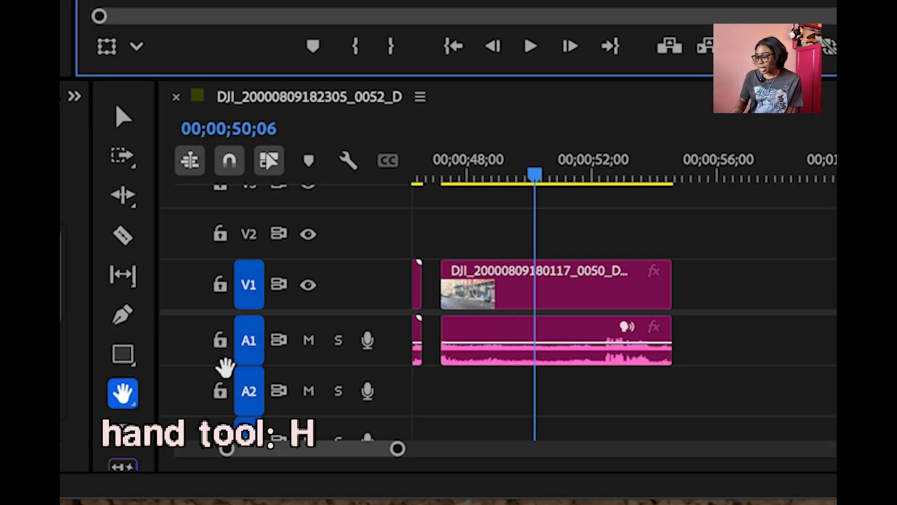
drag(589, 290, 621, 304)
scroll(663, 309, left, 15)
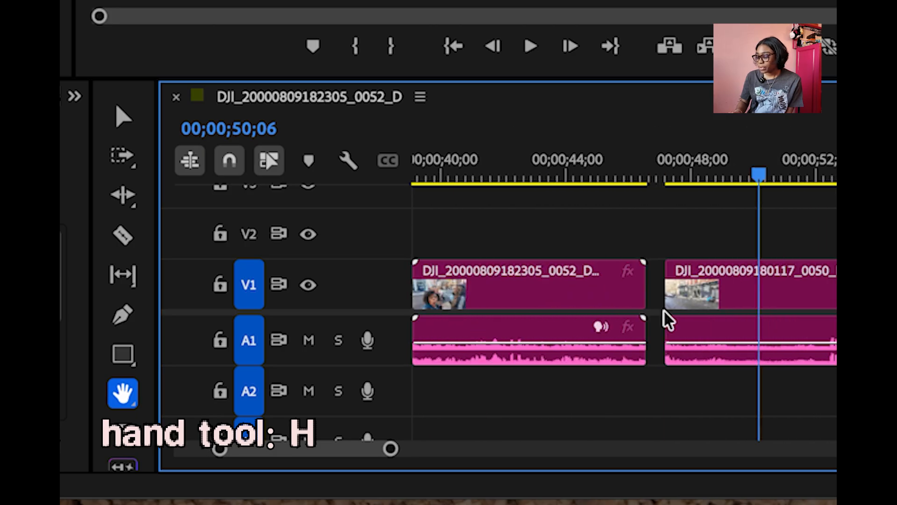
scroll(663, 309, right, 20)
drag(499, 152, 687, 193)
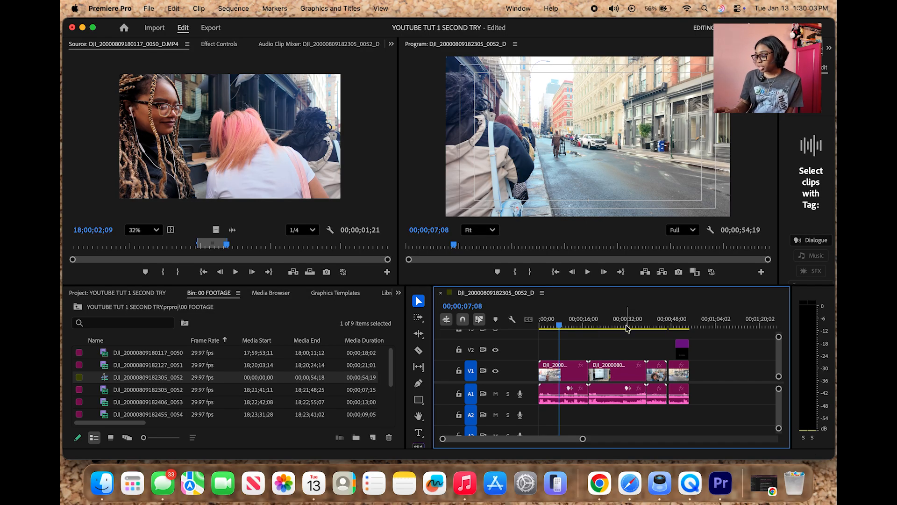
Play the sequence in reverse from 00;00;27;11, stop it, play it forward again, and stop it with the sound muted
click(616, 323)
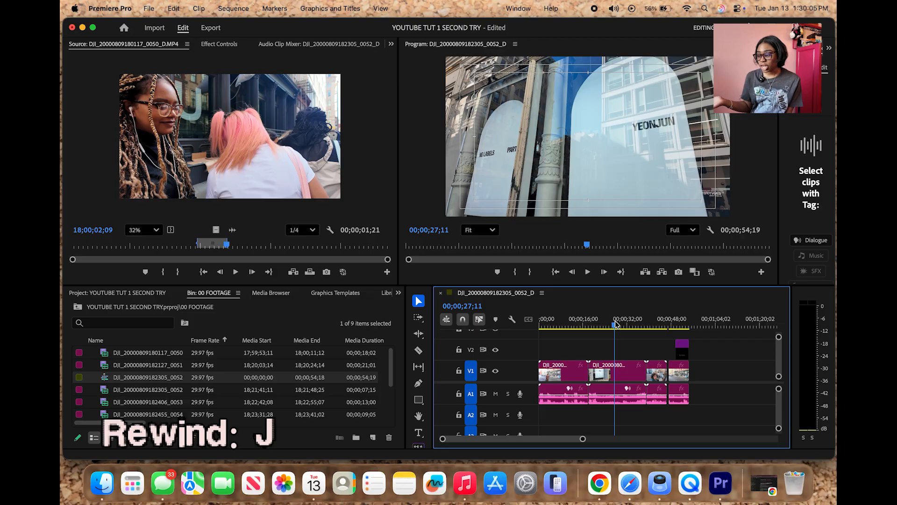
key(XF86AudioMute)
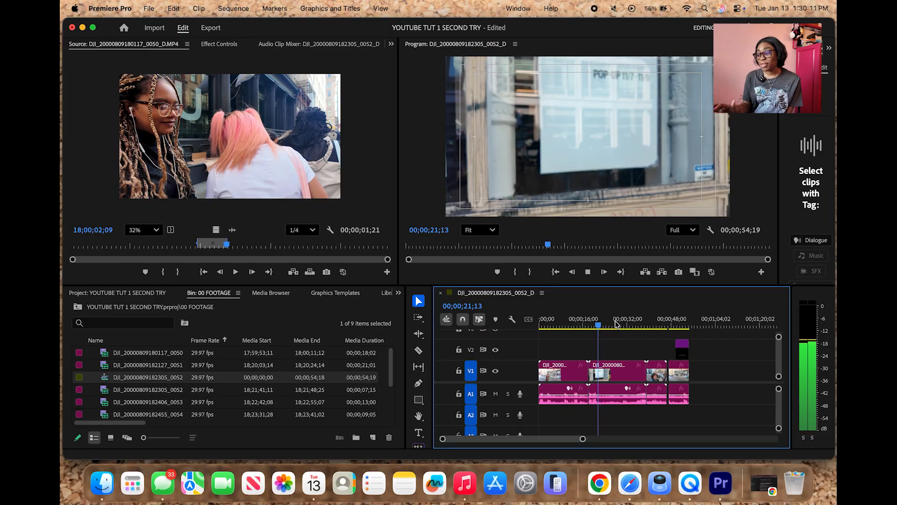
key(j)
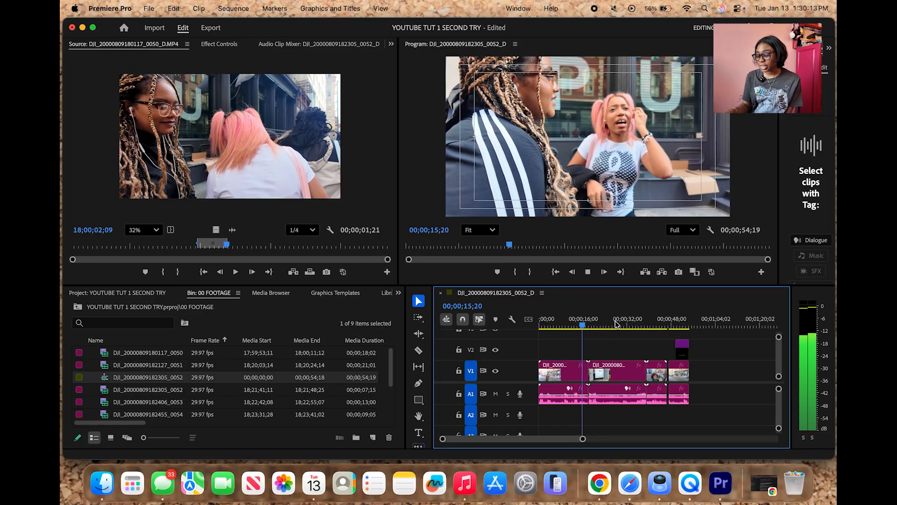
key(k)
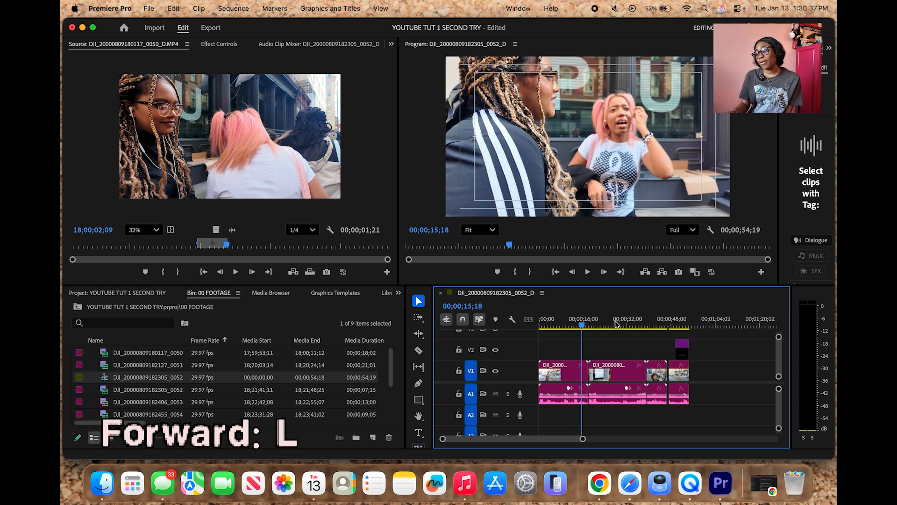
key(l)
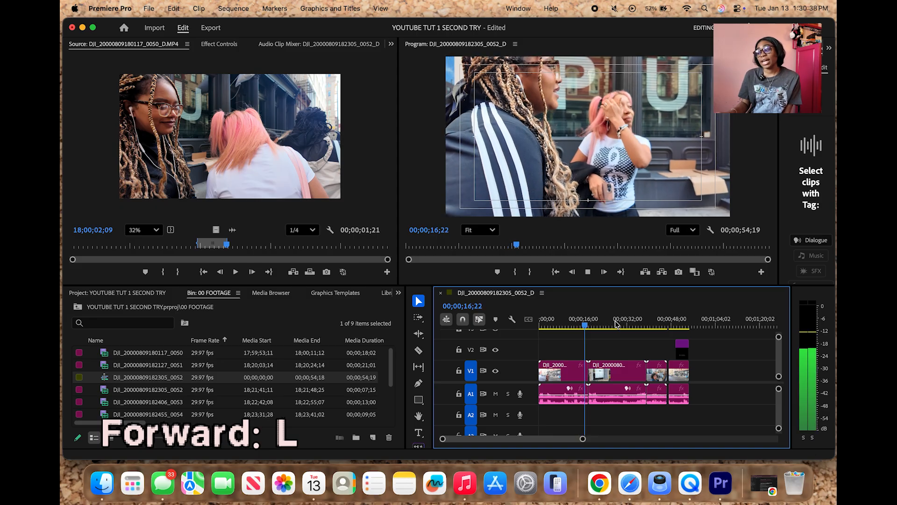
key(l)
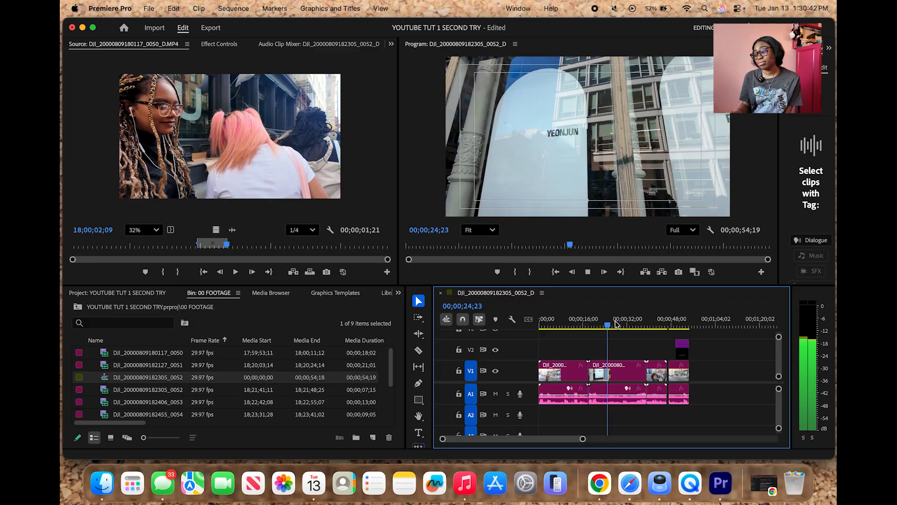
key(k)
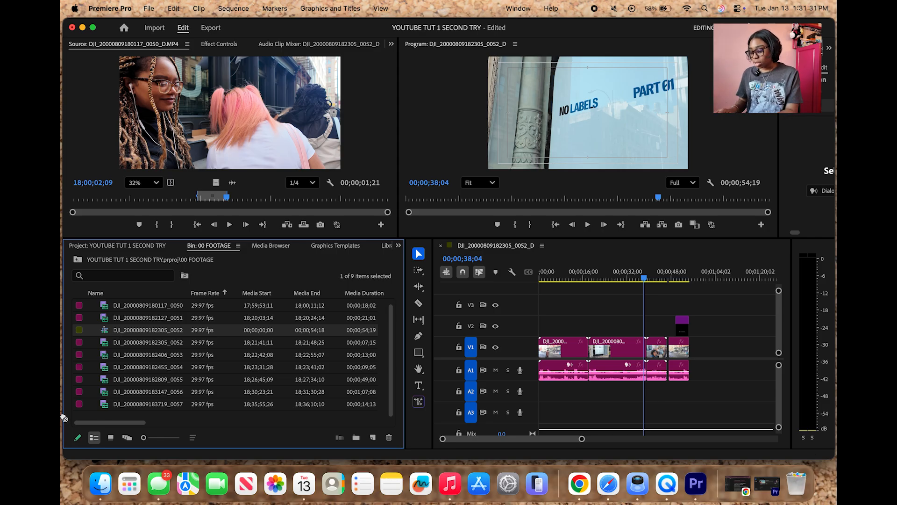
Move the edited sequence out of the 00 FOOTAGE bin to the root level of the project
click(111, 246)
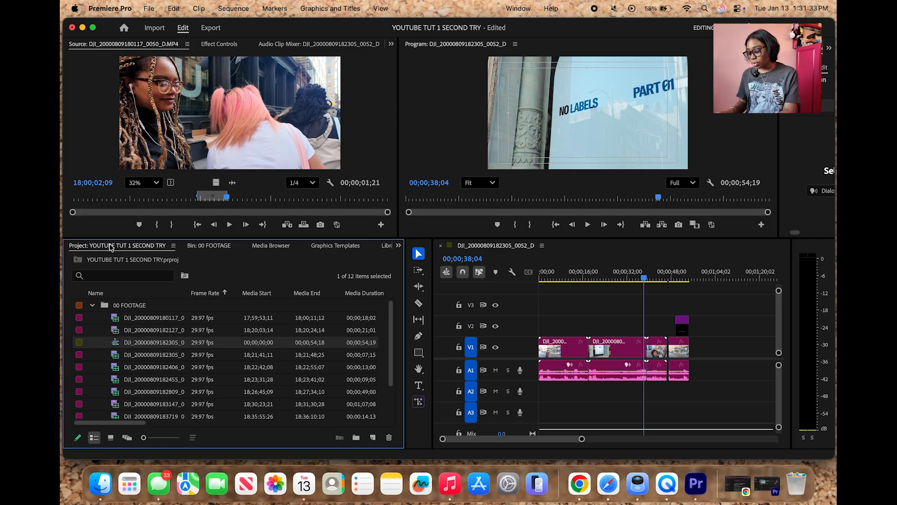
scroll(143, 369, down, 2)
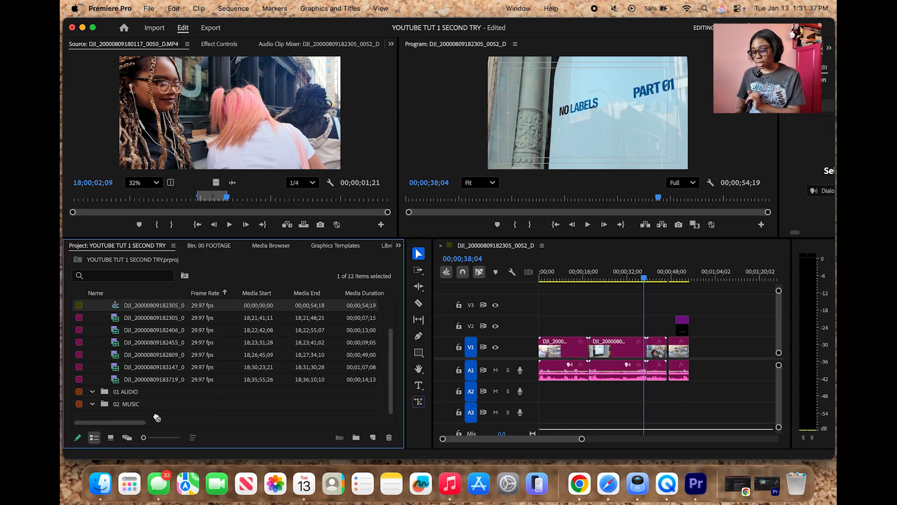
drag(116, 304, 220, 418)
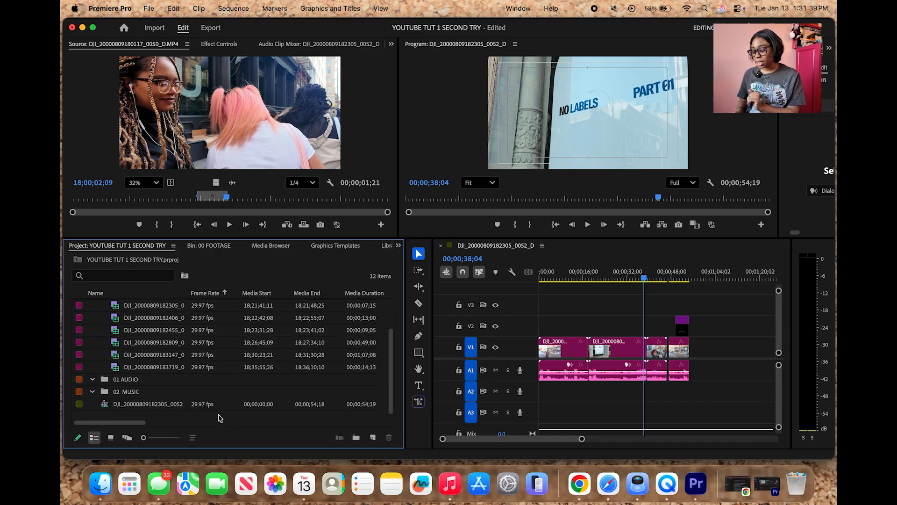
Rename the sequence at the project root as SEQUENCE 1
right_click(181, 404)
scroll(233, 423, down, 5)
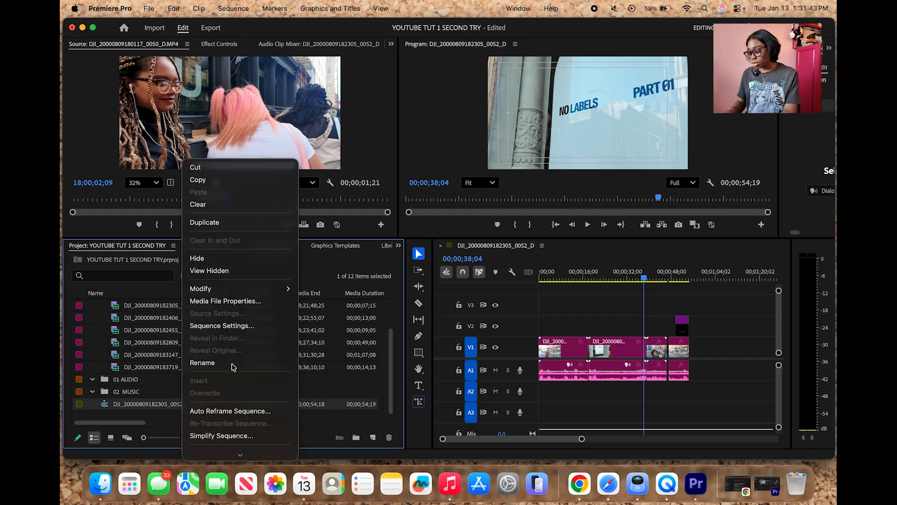
click(202, 362)
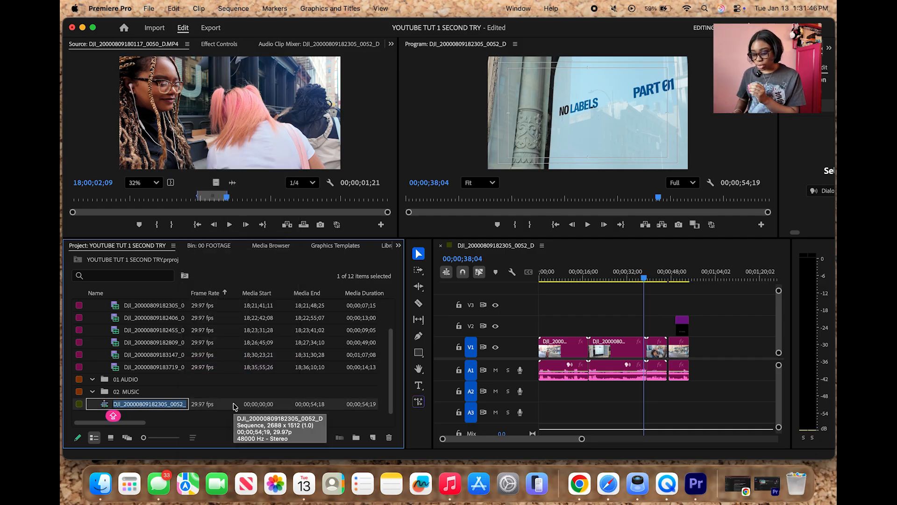
text(SEQUENCE)
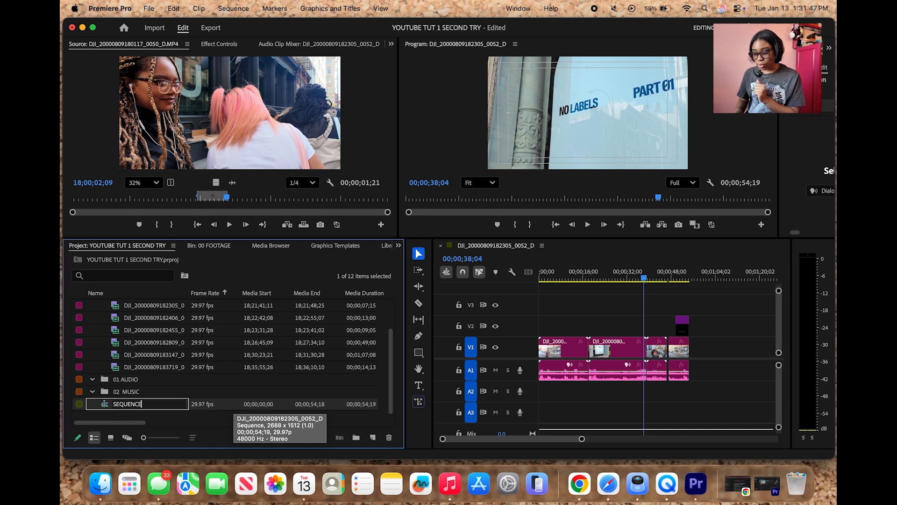
text( 1)
click(219, 425)
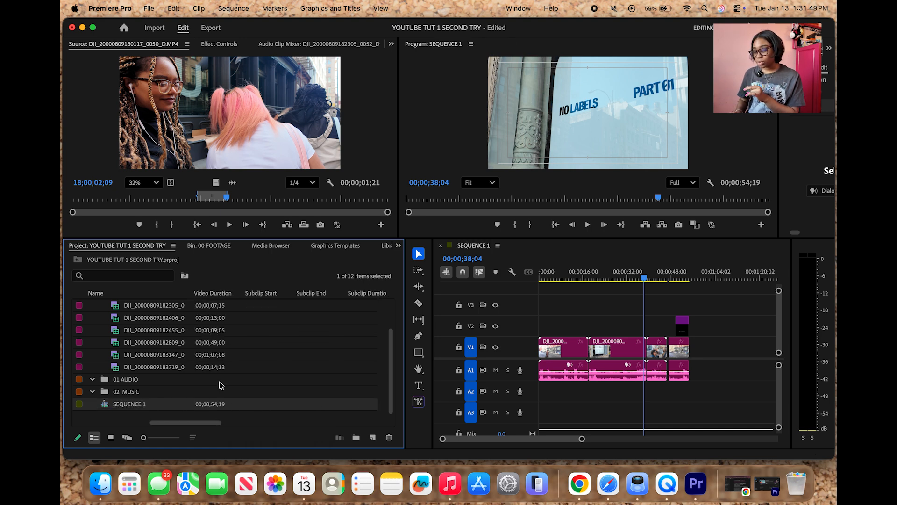
Create a bin named 000 CUTS at the project root and move SEQUENCE 1 into it
click(241, 418)
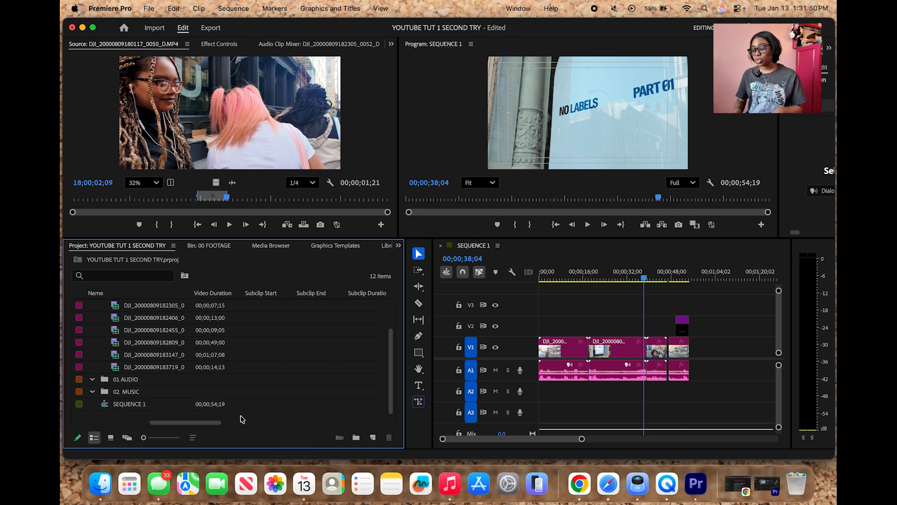
click(356, 437)
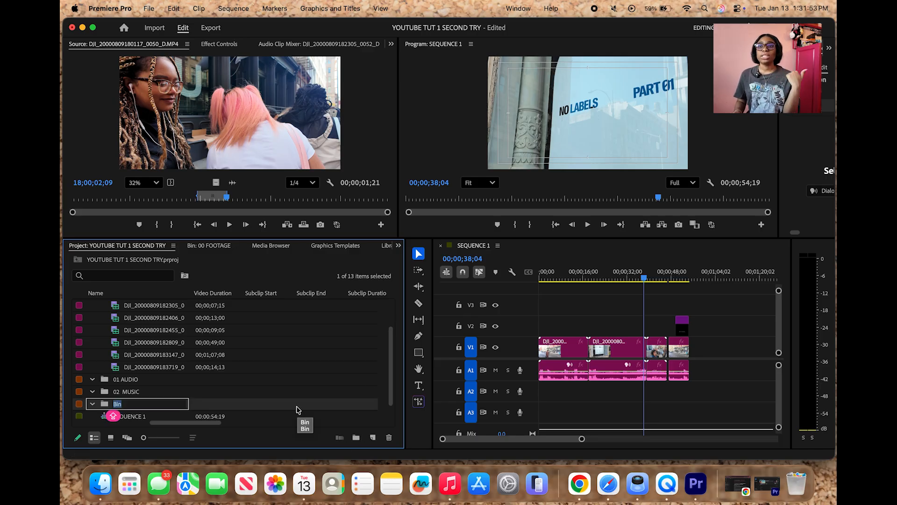
text(000 CUTS)
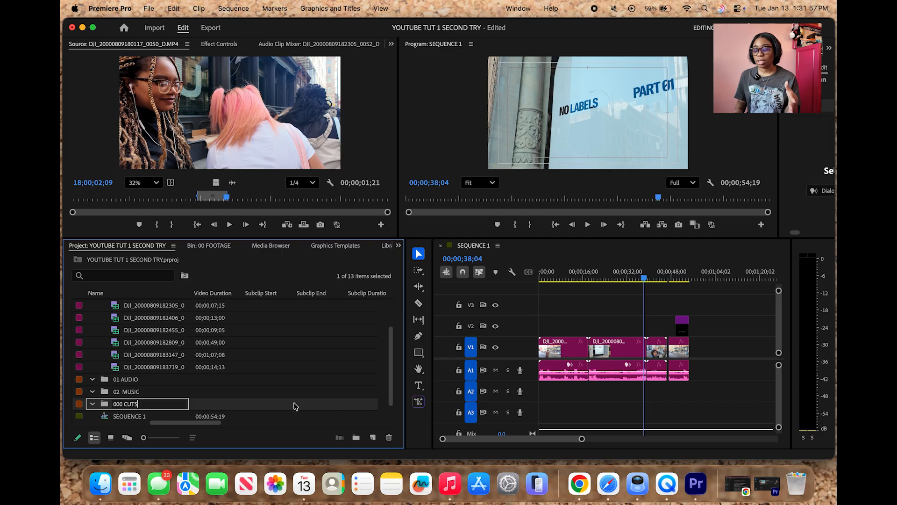
click(188, 381)
click(129, 414)
drag(130, 416, 120, 400)
Sort the project items by name and collapse the 00 FOOTAGE bin
click(96, 294)
scroll(139, 355, up, 3)
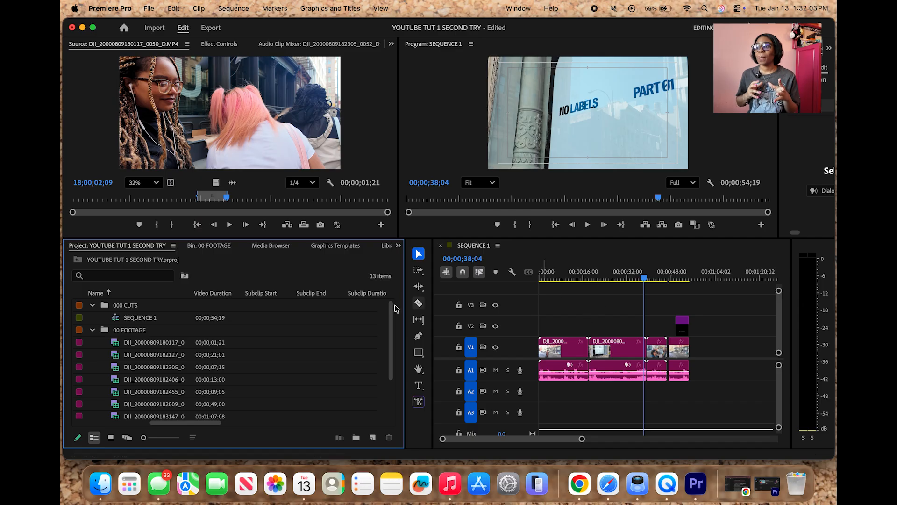
click(92, 330)
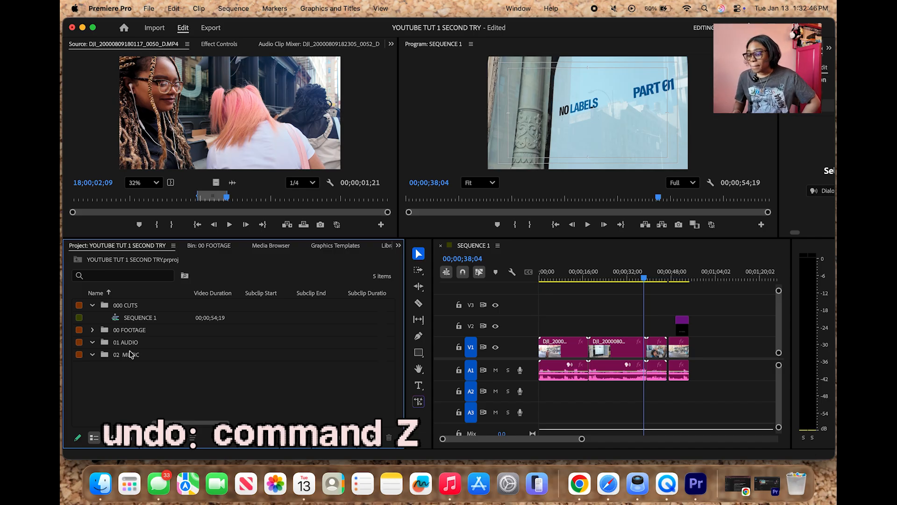
Add a marker to the SEQUENCE 1 timeline at 00;00;26;13
click(585, 271)
click(612, 271)
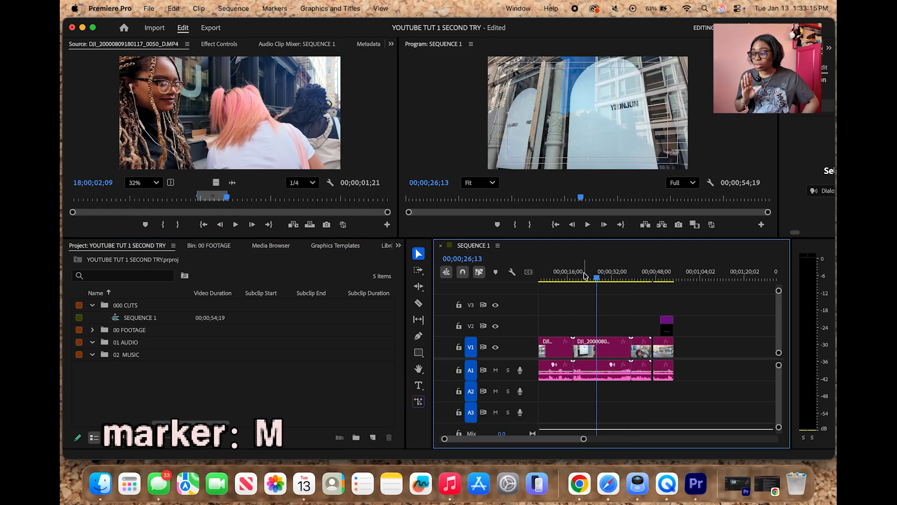
key(m)
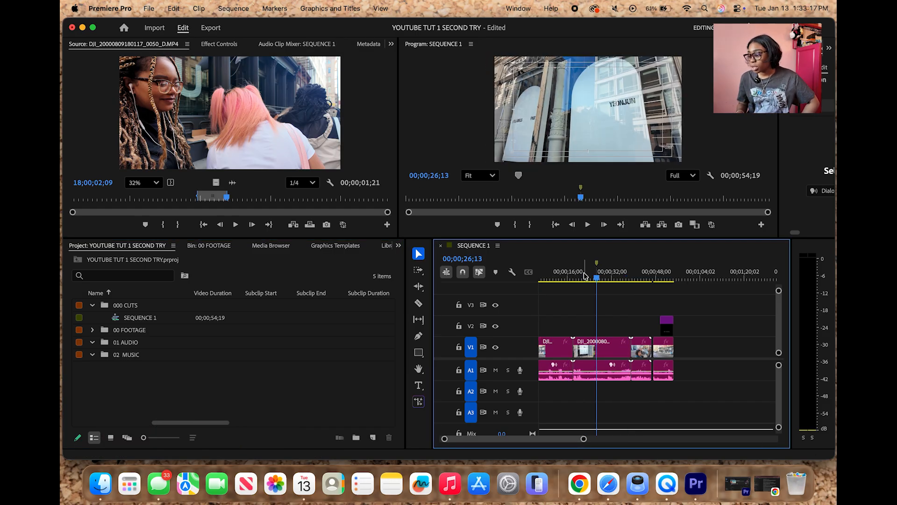
Open the settings of the marker at 00;00;26;13 and delete that marker
click(614, 275)
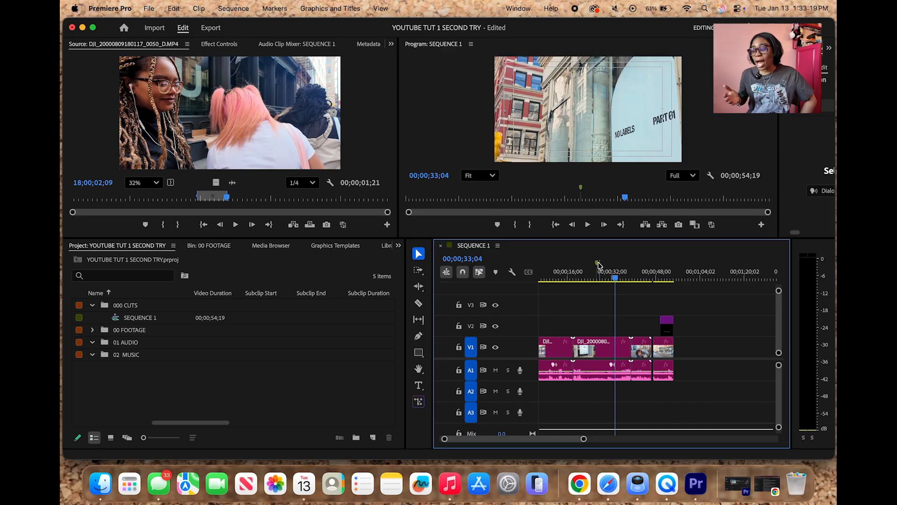
scroll(626, 300, up, 3)
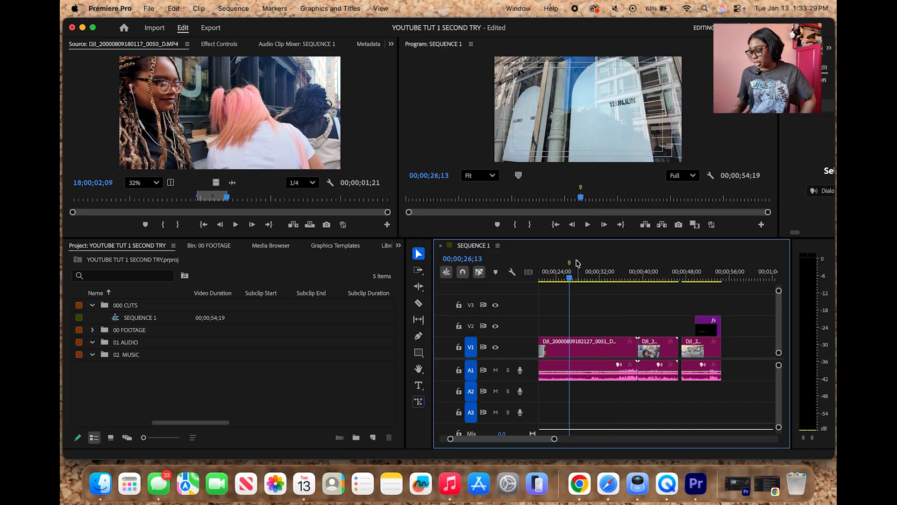
double_click(571, 265)
click(573, 142)
Add a sequence marker at 00;00;39;10, name it MAKE SLOW MO and pick blue as its colour
text(MAKE )
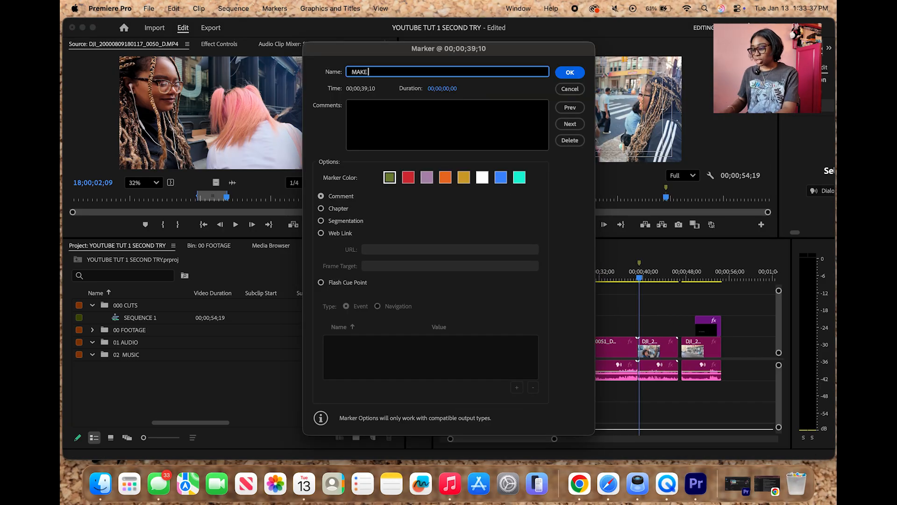
text(SLOW MO)
click(500, 177)
Try the Chapter, Segmentation and Web Link types for the marker, and set it back to Comment
click(321, 208)
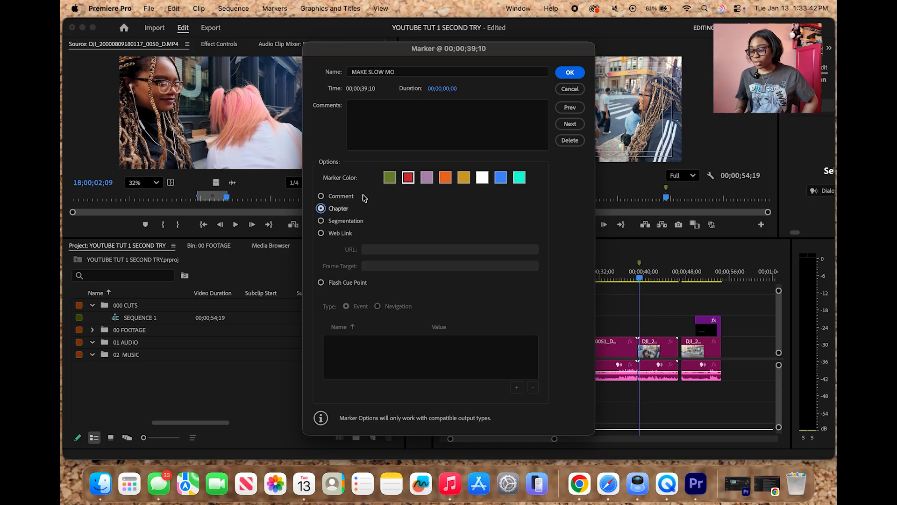
click(321, 220)
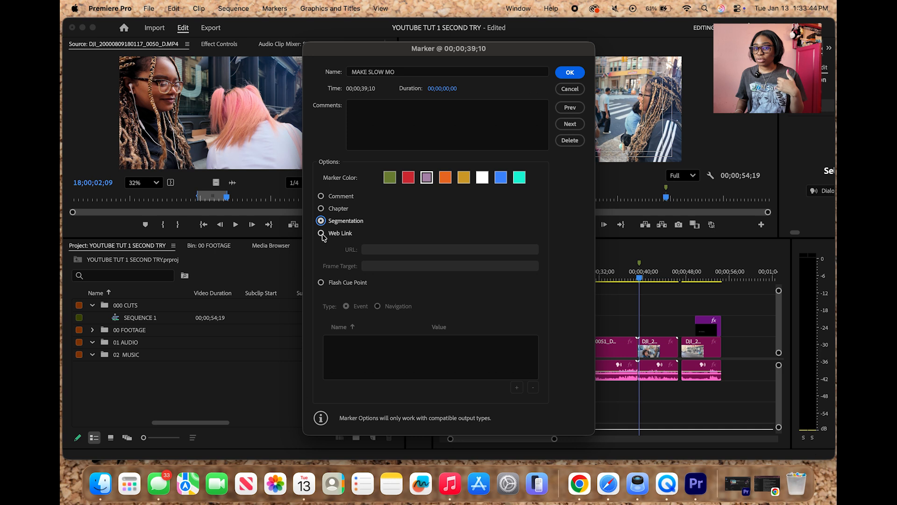
click(320, 195)
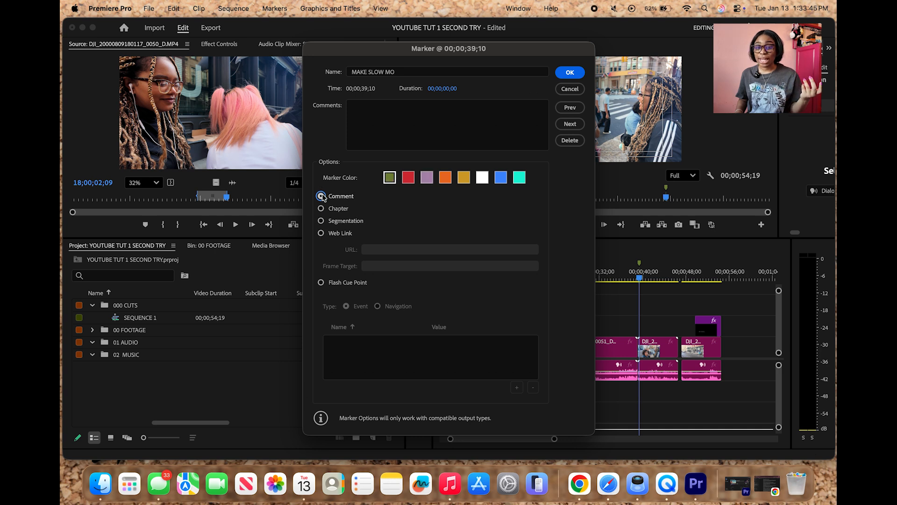
click(320, 234)
click(386, 249)
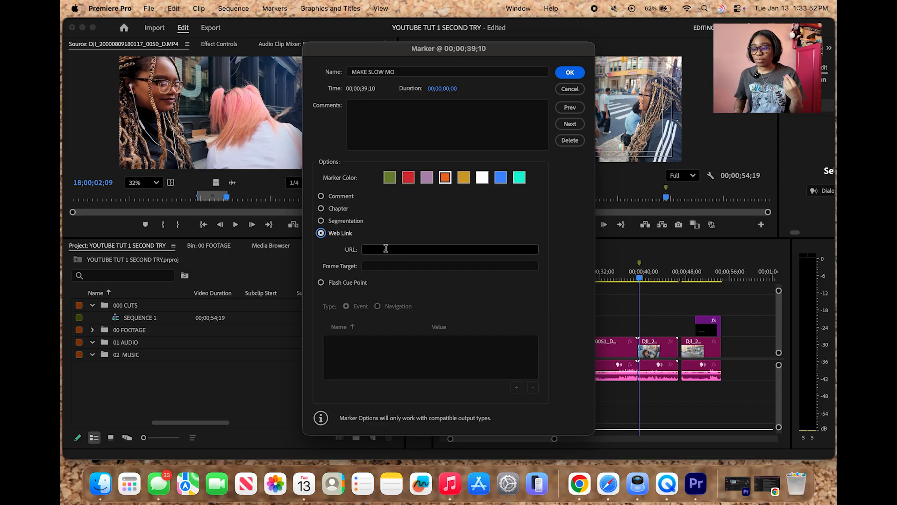
click(322, 196)
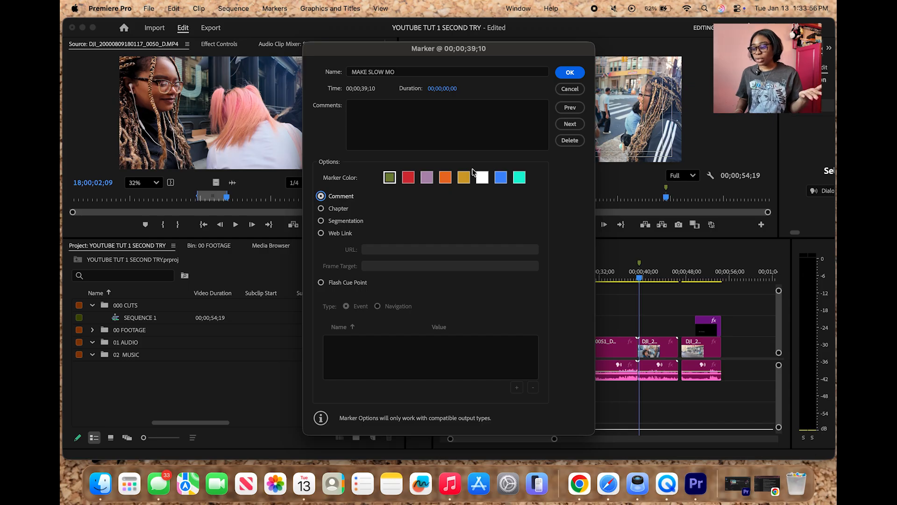
Rename the marker at 00;00;39;10 as SPEED, enter the comment MAKE SLOW MO and save it
triple_click(353, 72)
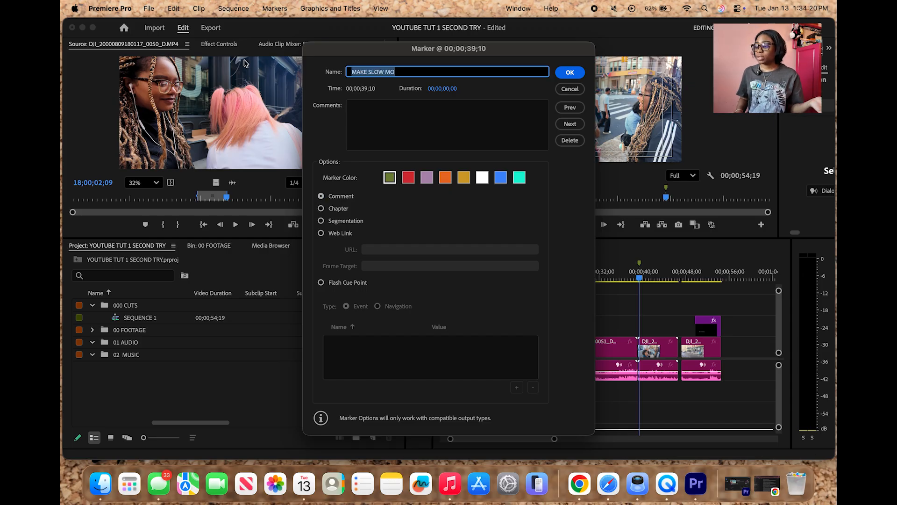
key(BackSpace)
text(SPEED)
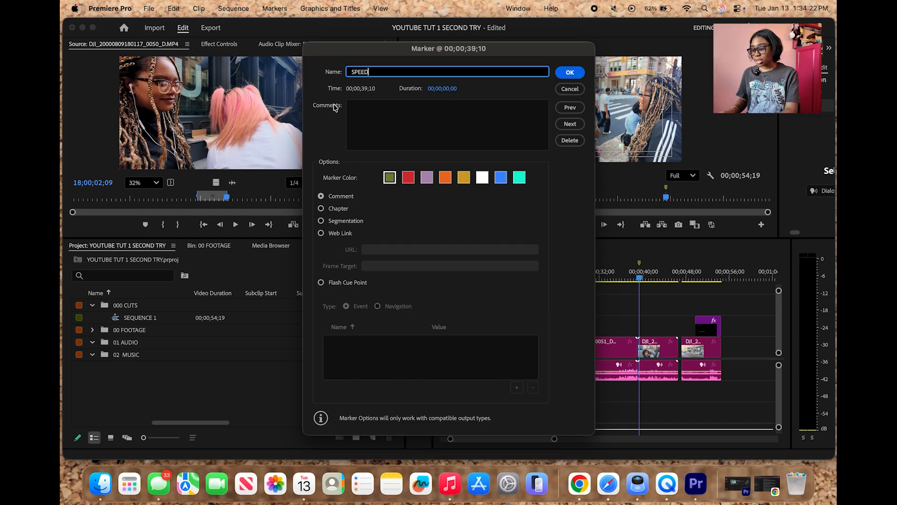
click(391, 122)
text(MAKE SLOW MO)
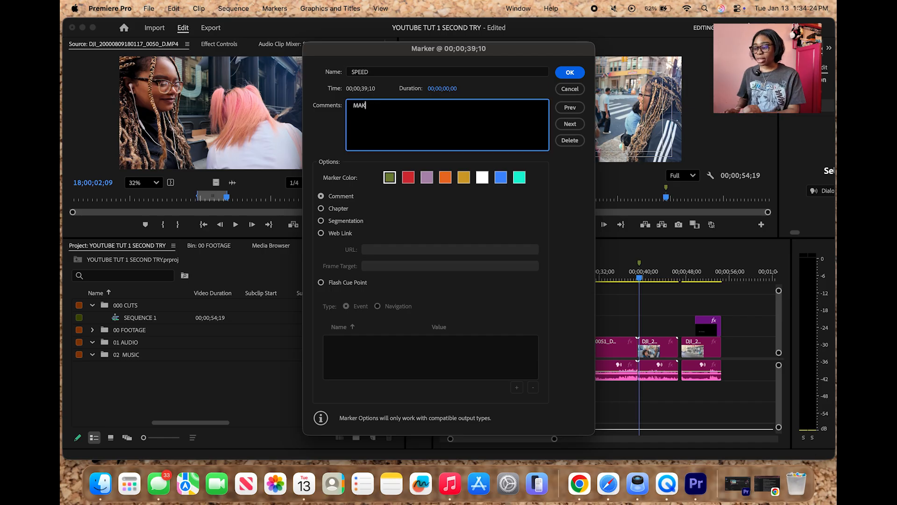
click(570, 73)
Add a Chapter marker named chapter at 00;00;44;27 with the comment hiiiii
scroll(657, 397, up, 5)
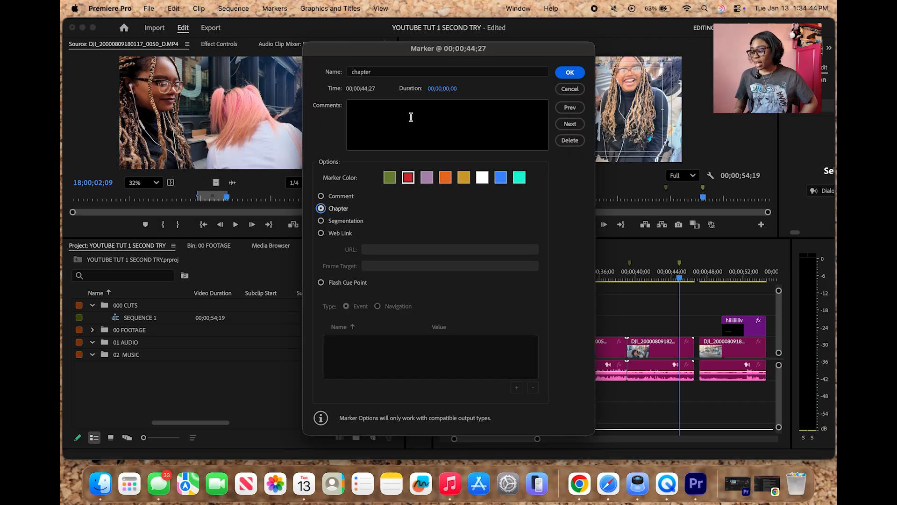
click(410, 118)
text(hiiiii)
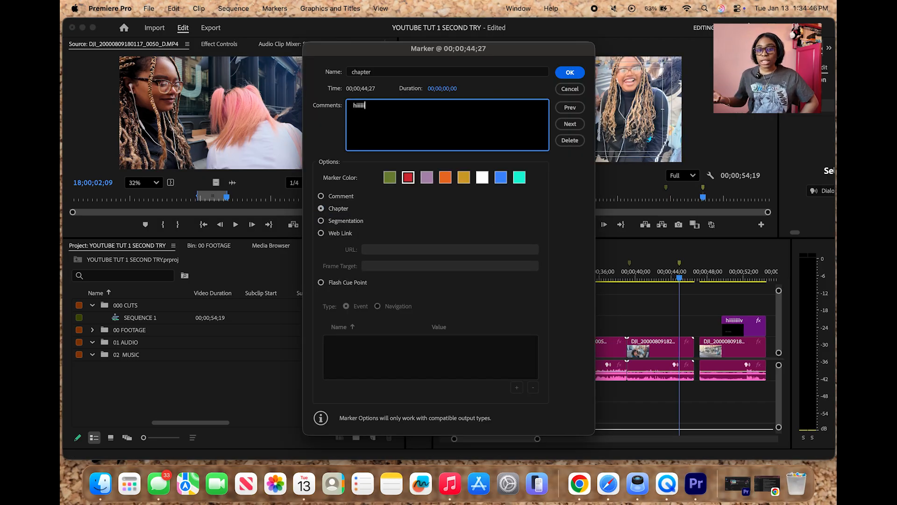
click(572, 77)
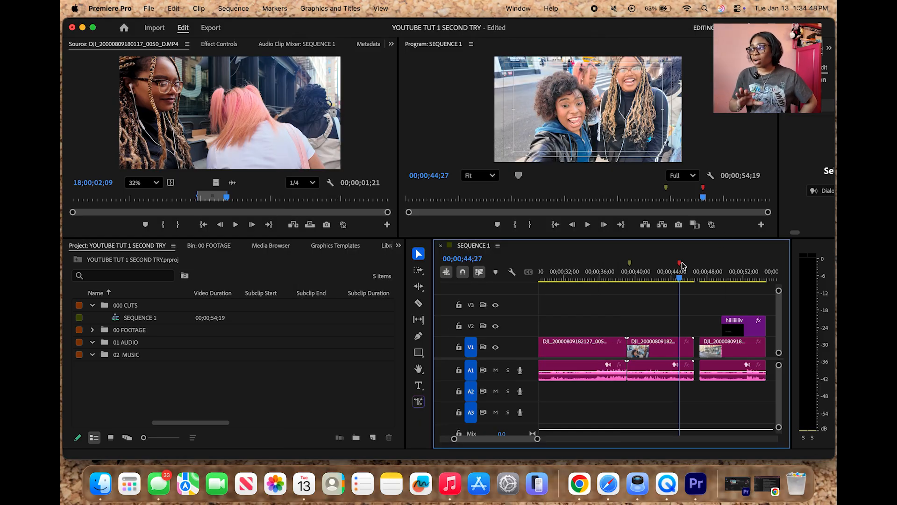
Set the duration of the chapter marker at 00;00;44;27 to 00;00;05;00, keeping the Chapter type
double_click(681, 264)
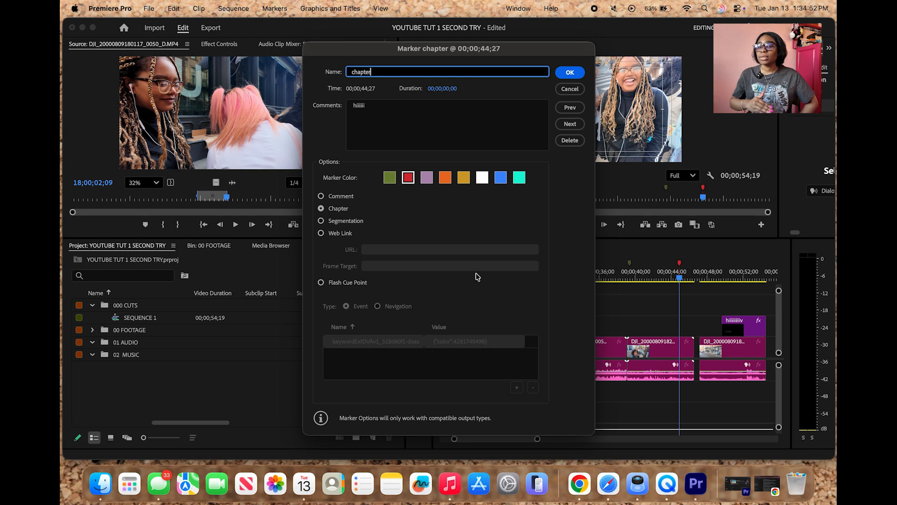
click(321, 196)
click(321, 208)
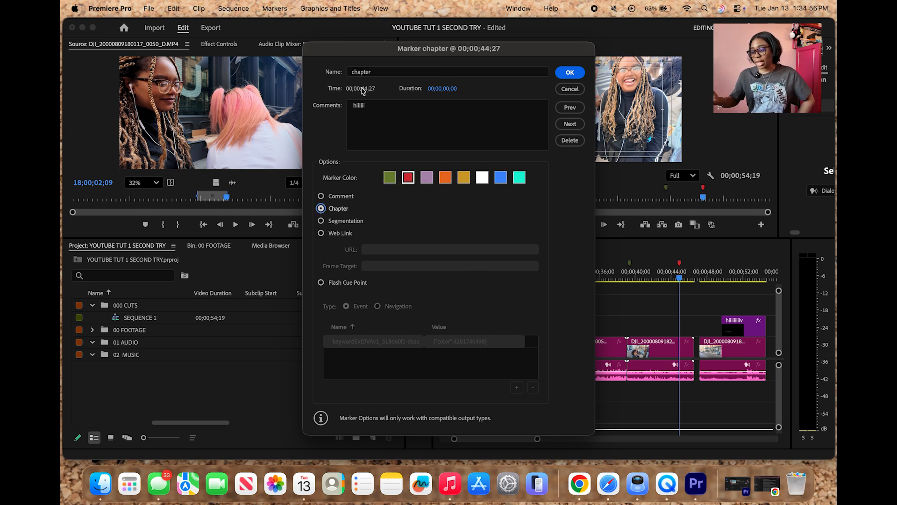
click(447, 87)
click(448, 89)
text(5)
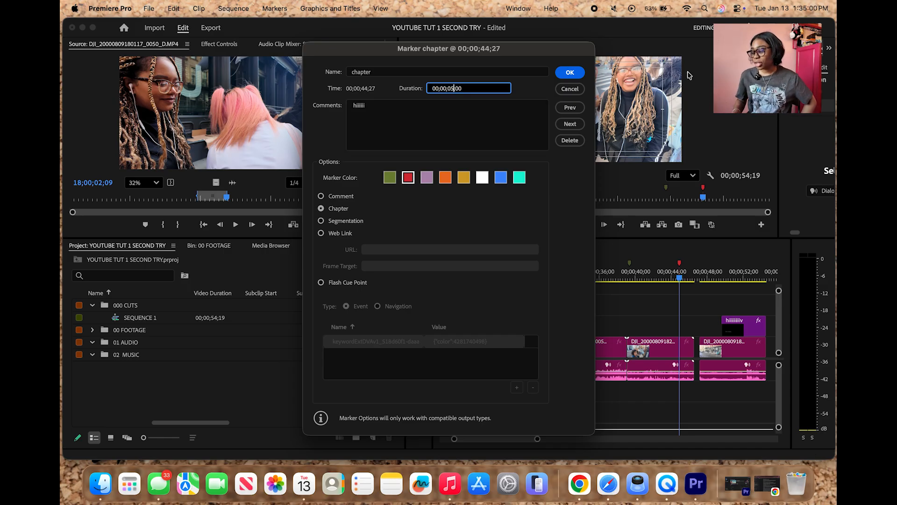
click(570, 73)
key(minus)
mouse_move(607, 263)
mouse_down()
mouse_move(685, 263)
mouse_move(605, 272)
mouse_up()
click(606, 272)
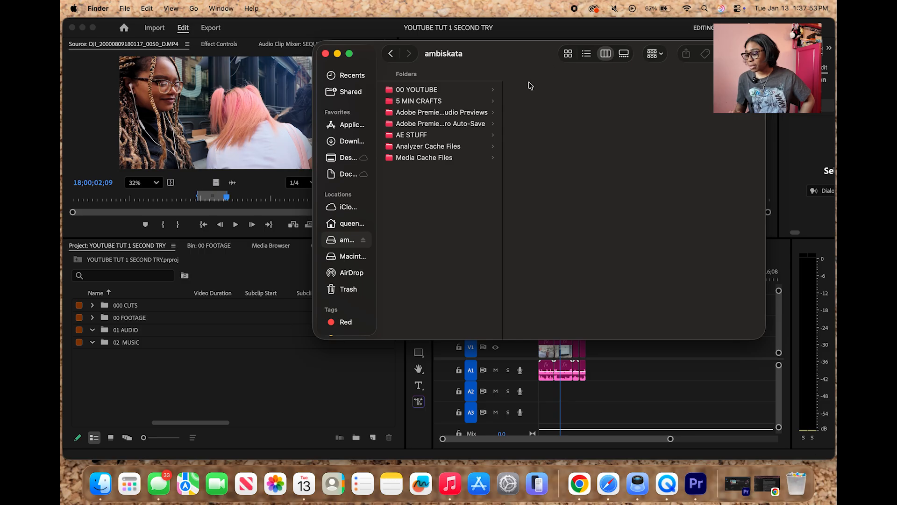
click(484, 93)
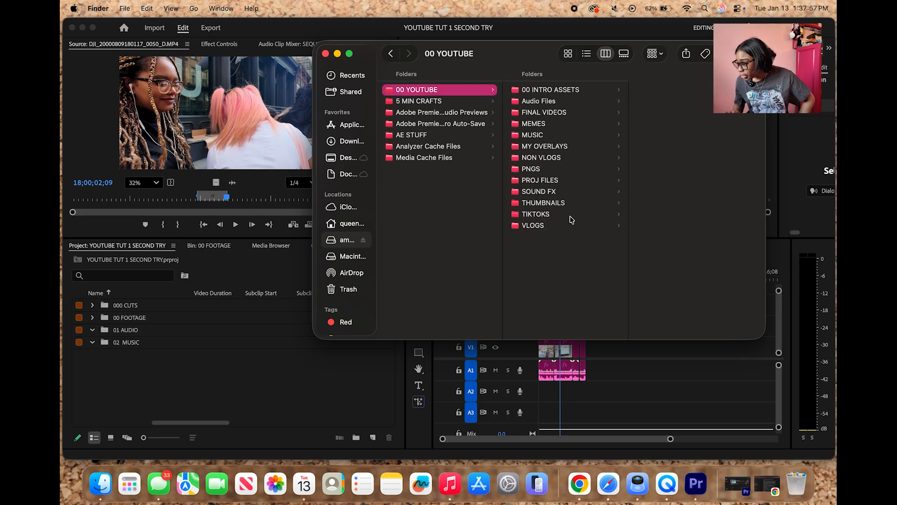
click(541, 227)
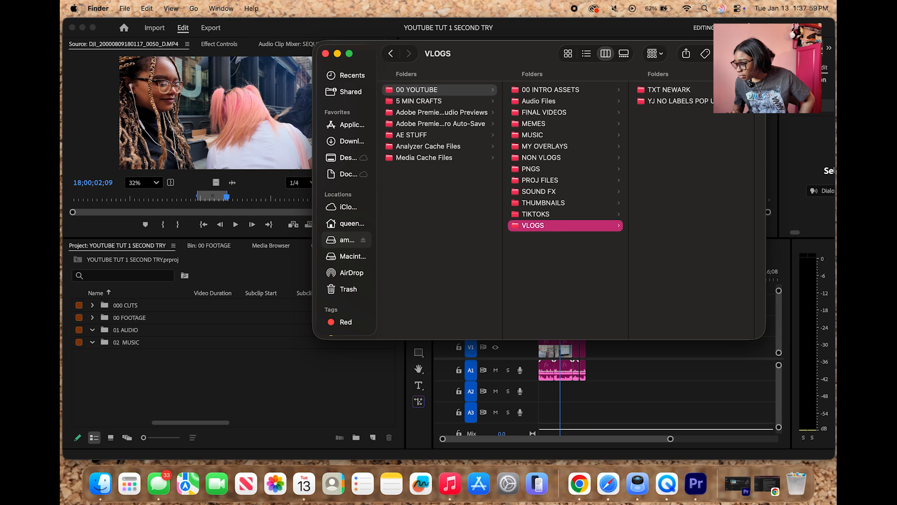
click(715, 102)
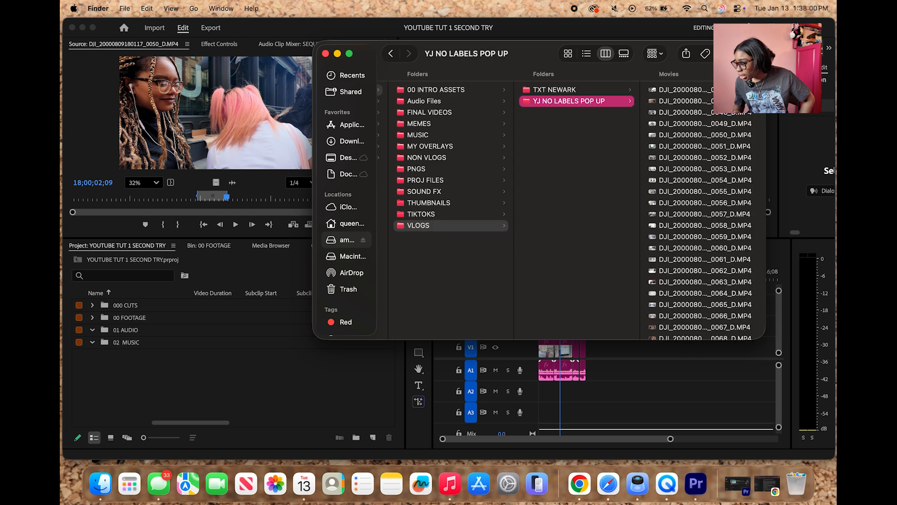
click(674, 135)
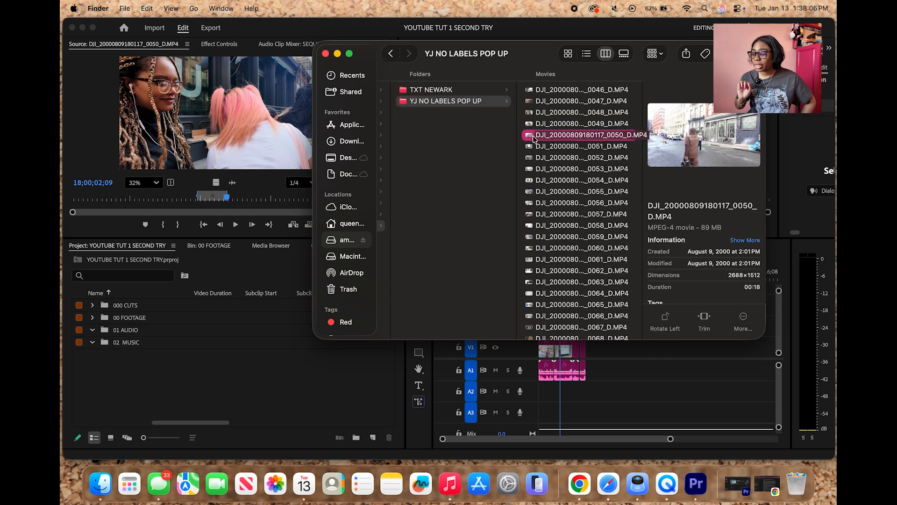
scroll(530, 138, left, 2)
drag(600, 135, 476, 149)
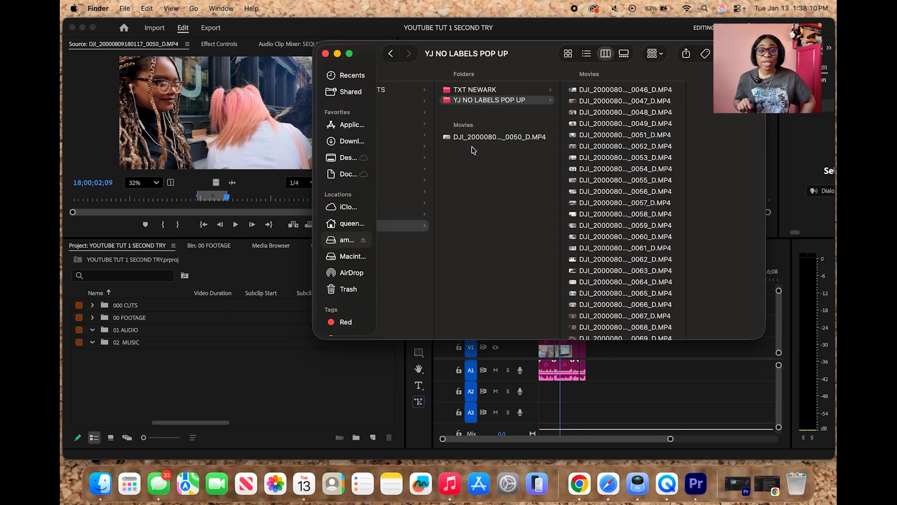
click(244, 383)
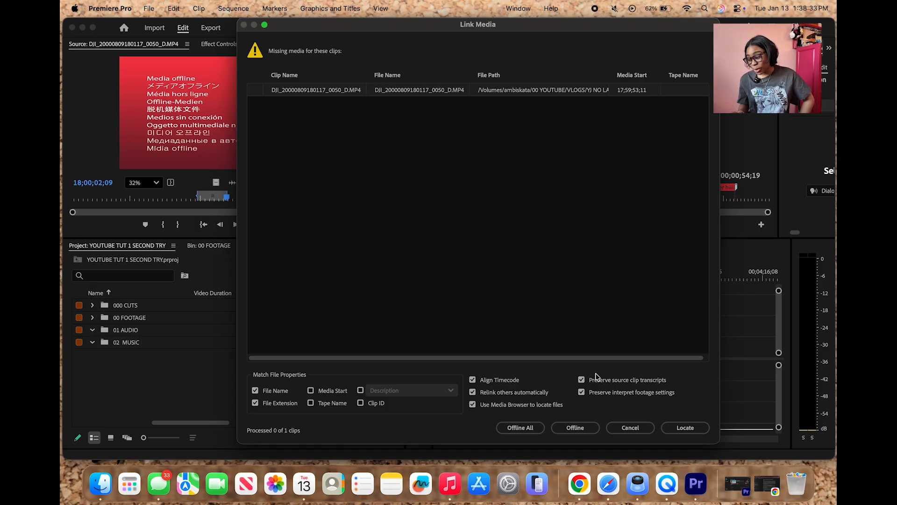
click(683, 426)
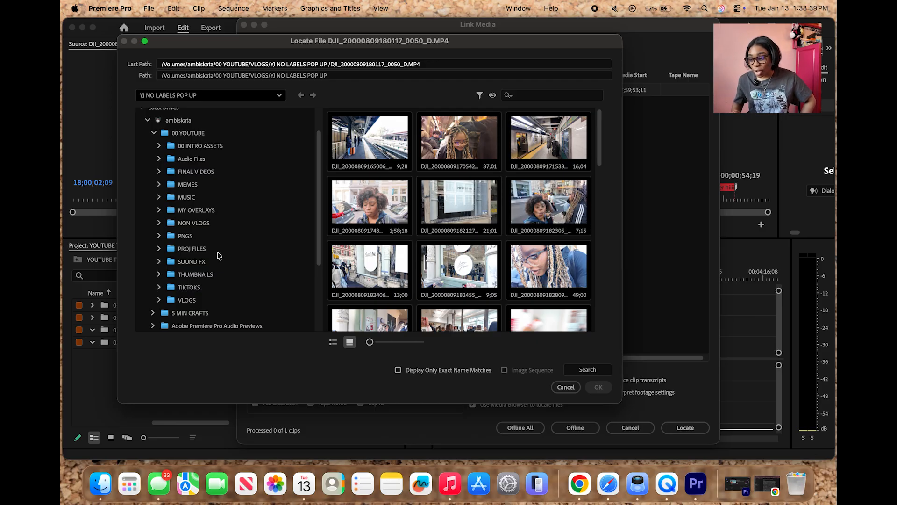
click(192, 300)
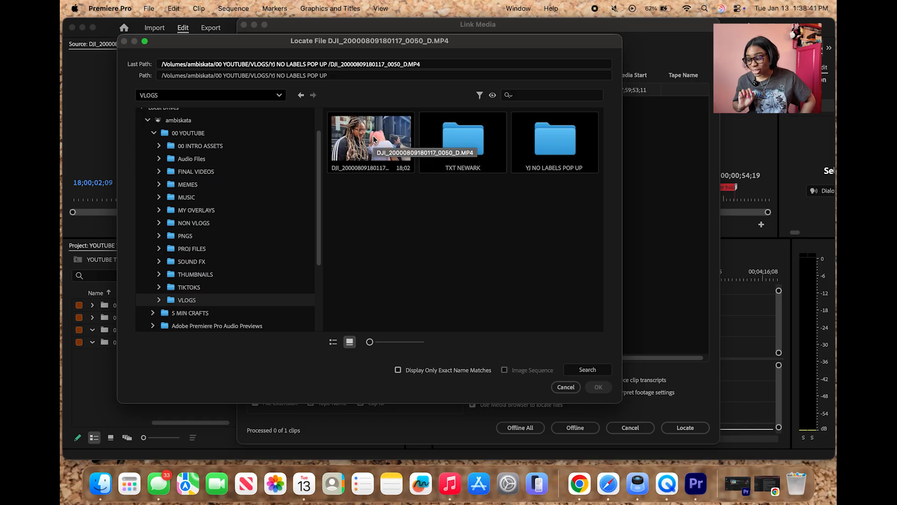
click(590, 373)
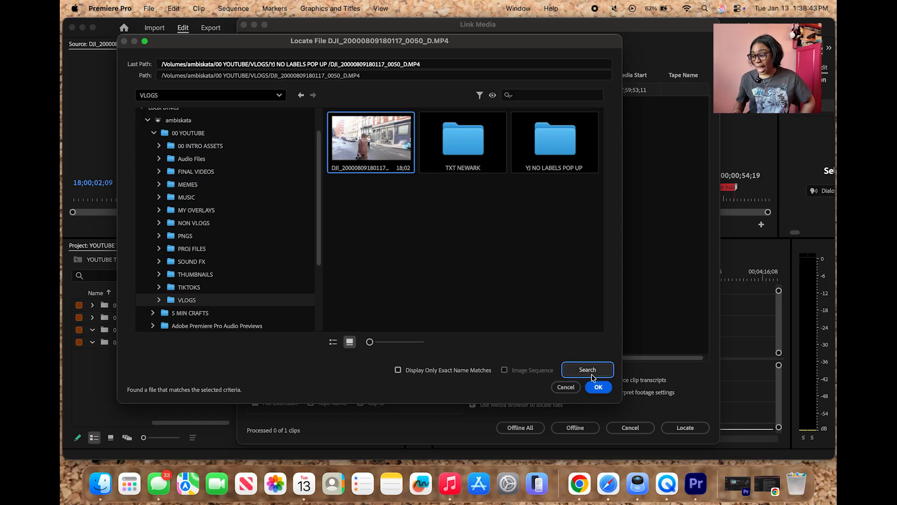
click(598, 387)
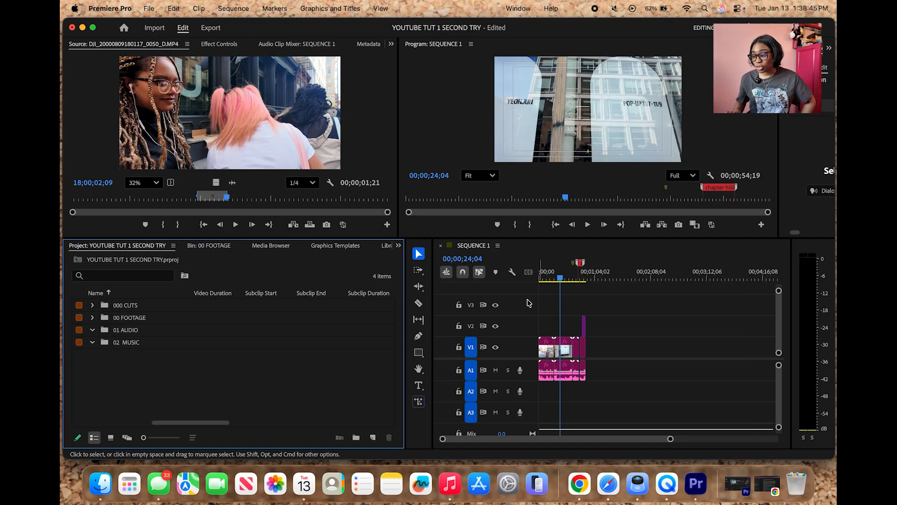
drag(496, 137, 475, 90)
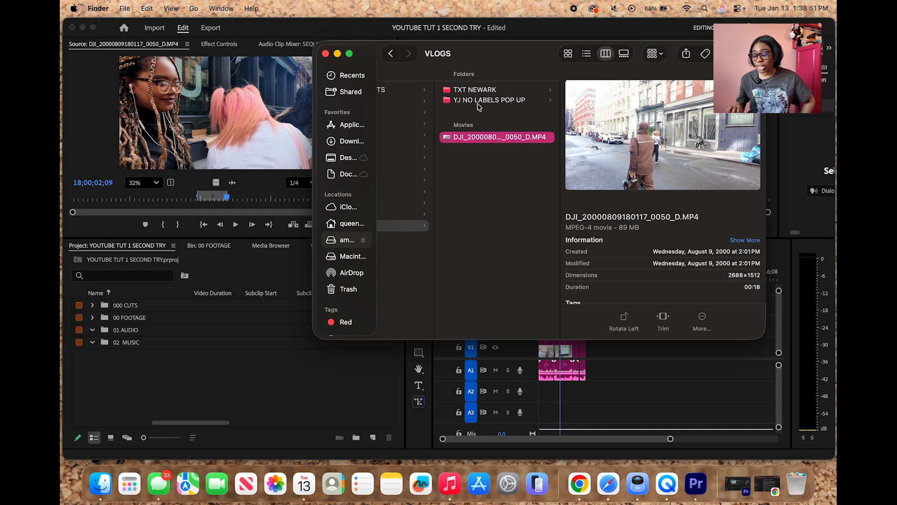
click(520, 101)
click(500, 137)
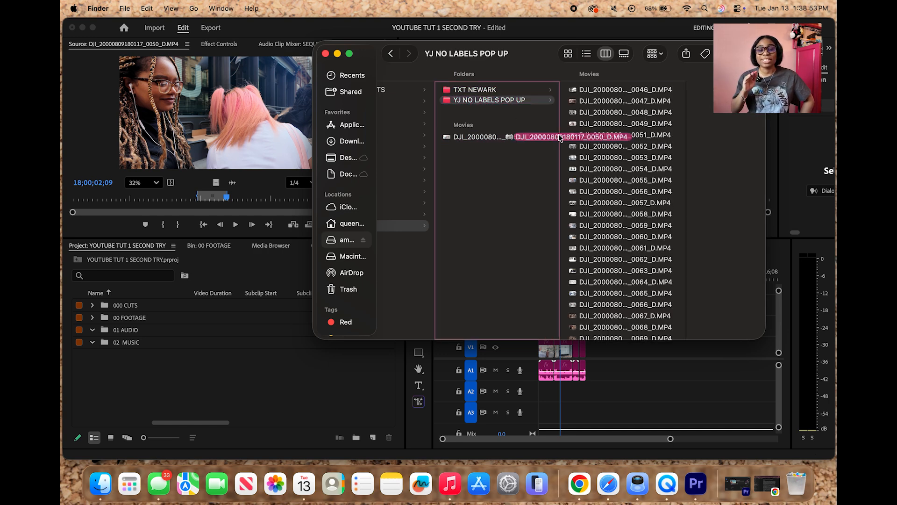
click(286, 353)
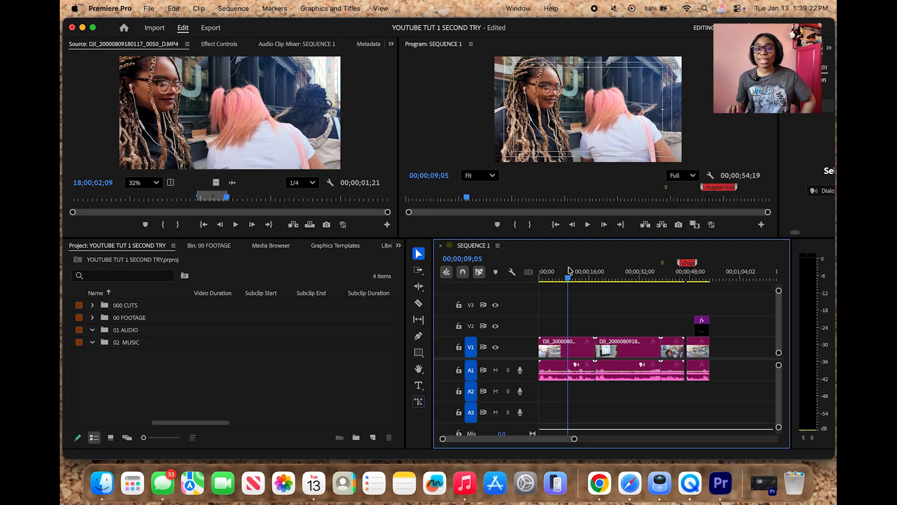
Add a Scale keyframe of 100 at the very start of the first clip on V1
click(566, 351)
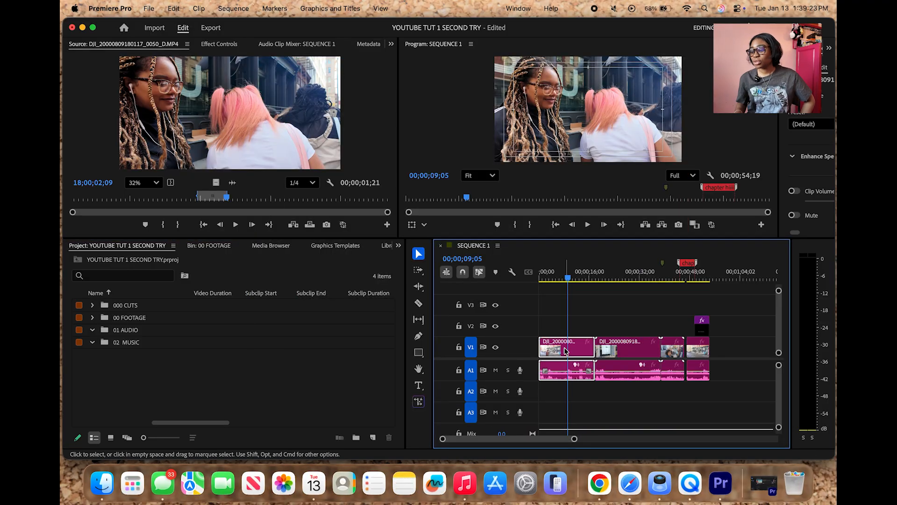
click(213, 43)
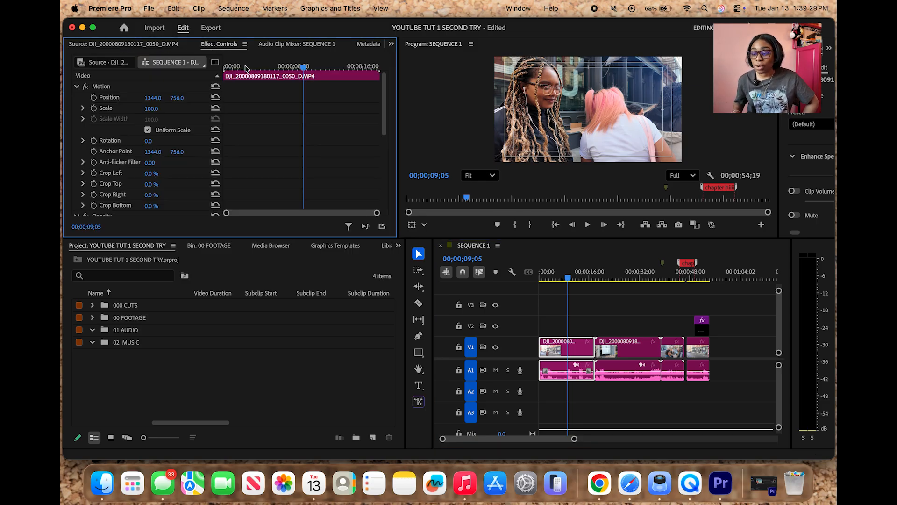
key(Home)
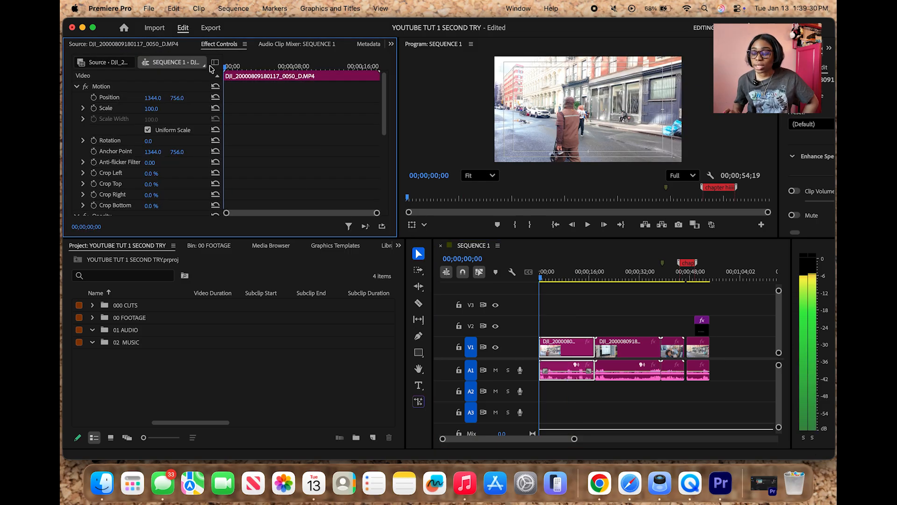
click(94, 109)
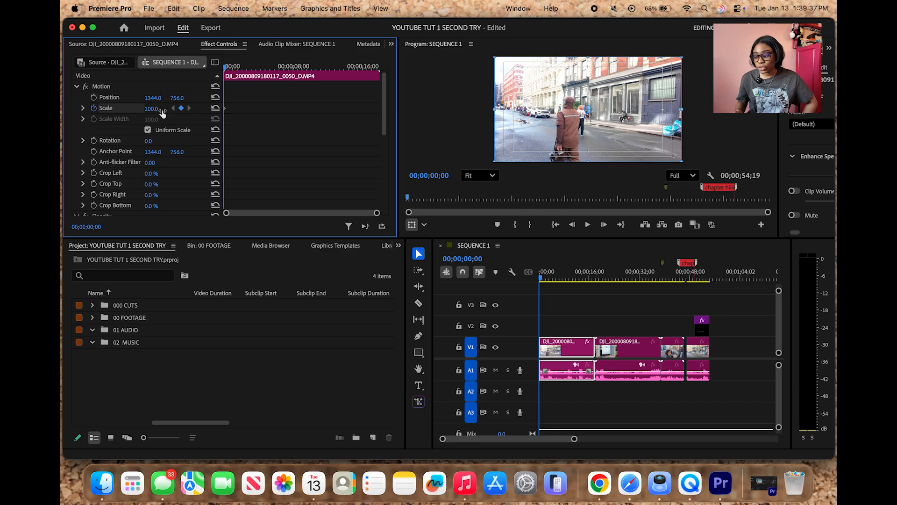
Add a second Scale keyframe of 232.1 at 00;00;01;13 on the first clip and play back the zoom
click(236, 67)
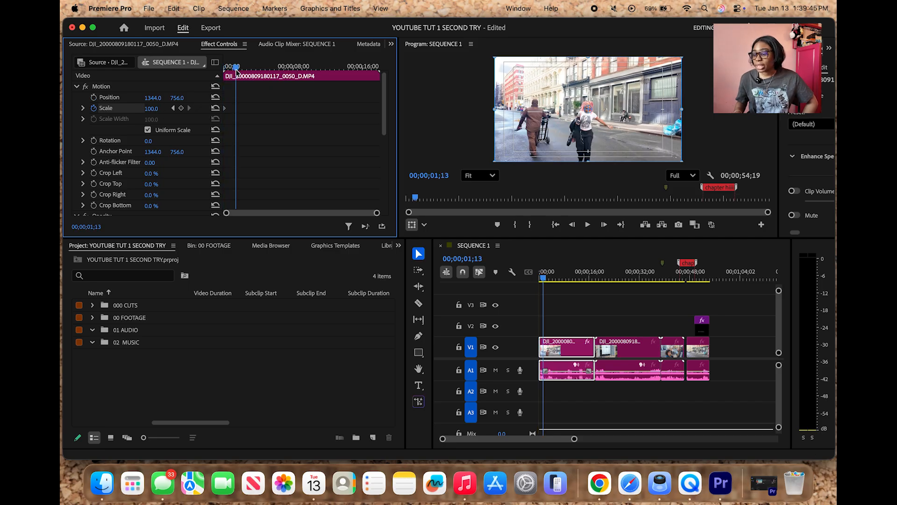
drag(154, 112, 577, 277)
key(space)
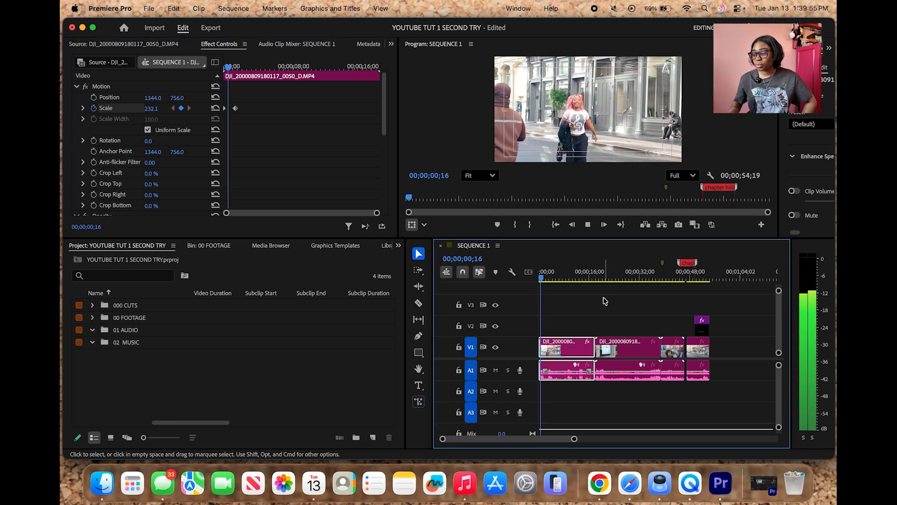
Add a third Scale keyframe of 100 at 00;00;03;04 on the first clip and play back the zoom from the start
key(space)
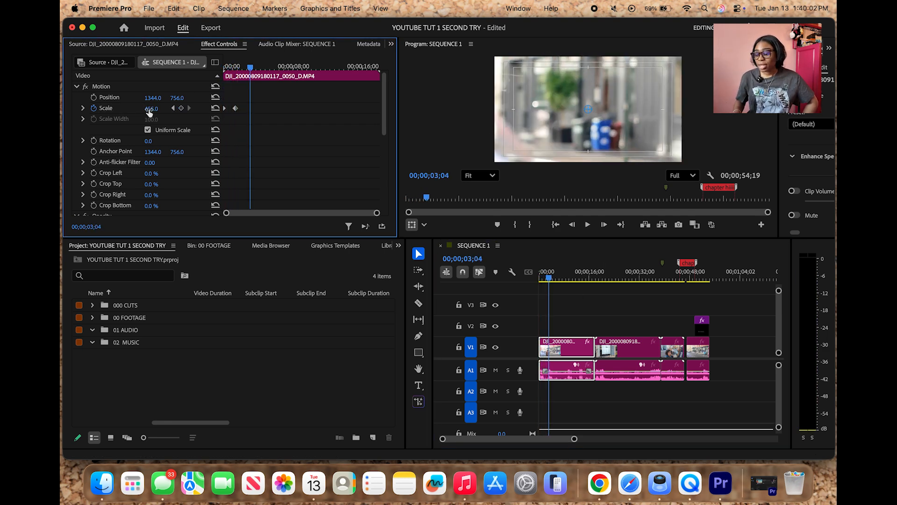
click(151, 108)
text(100)
key(Return)
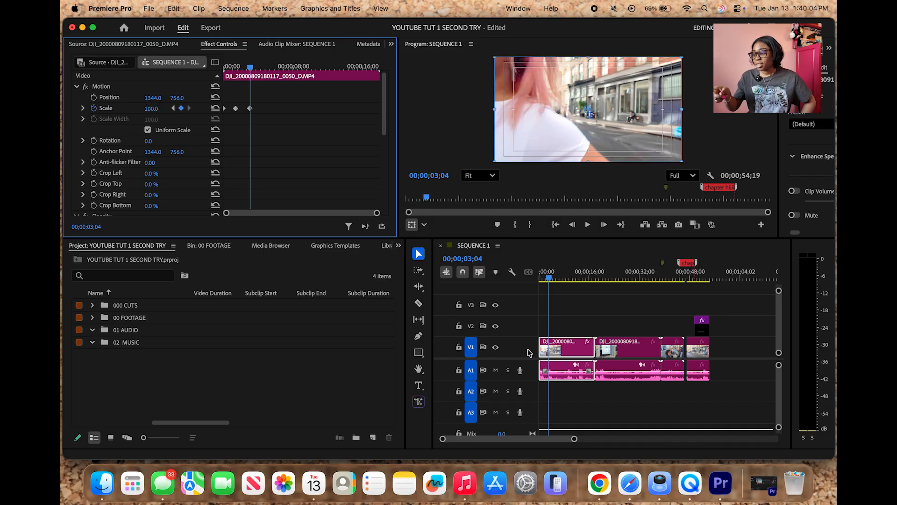
drag(548, 275, 538, 275)
key(space)
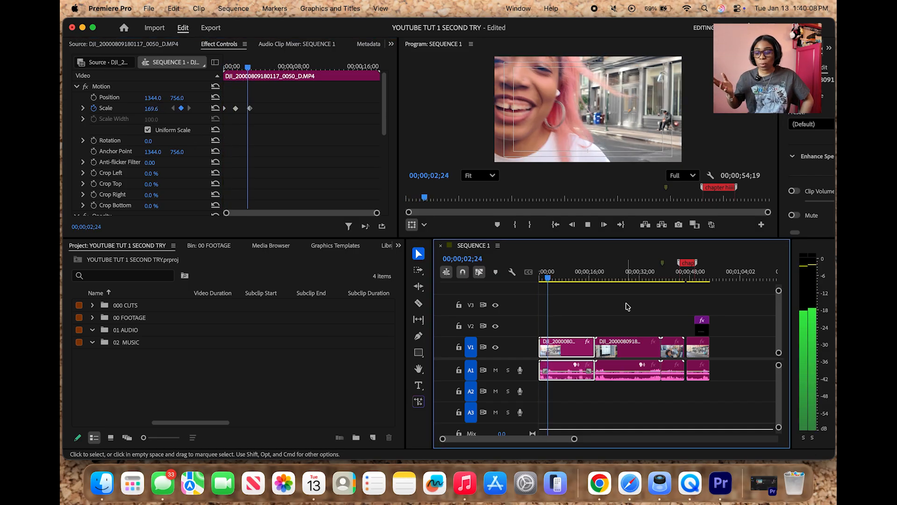
key(space)
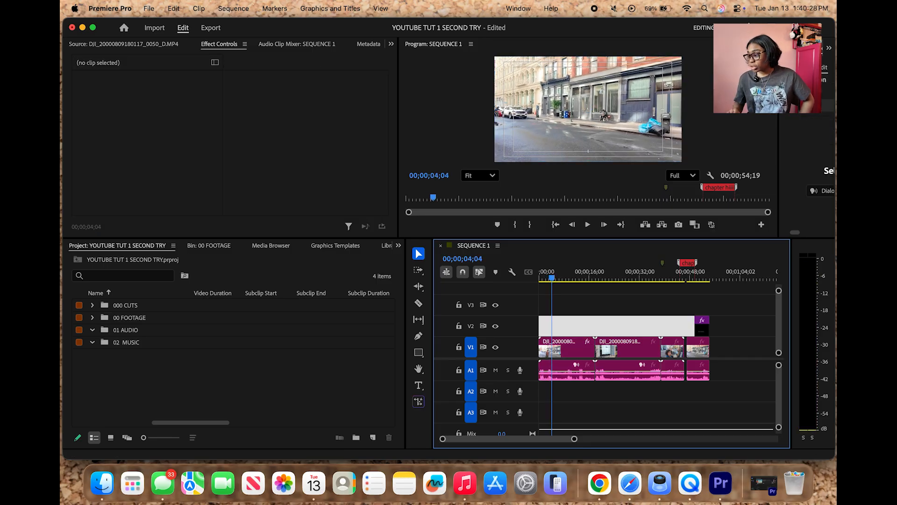
Enlarge the audio meters, extend the timeline into the project area, and play the sequence to check its audio levels
drag(779, 101, 754, 100)
drag(790, 323, 699, 323)
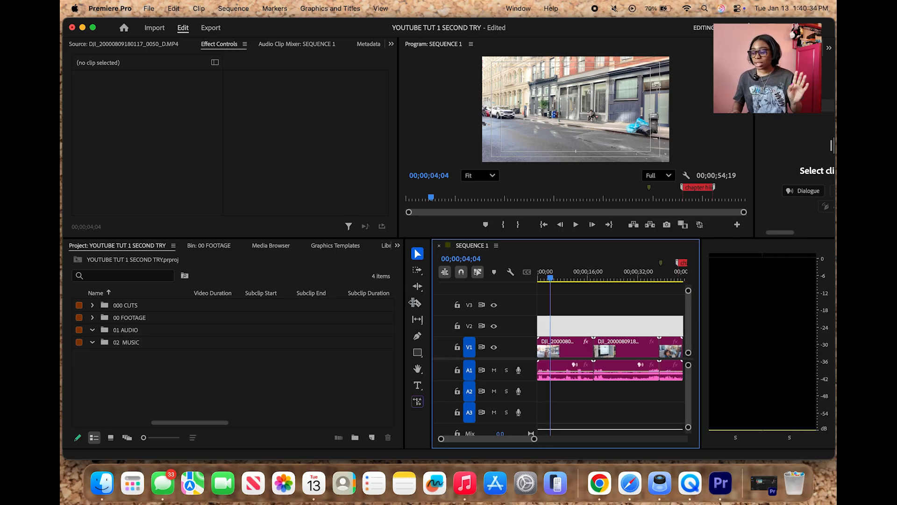
drag(431, 302, 260, 303)
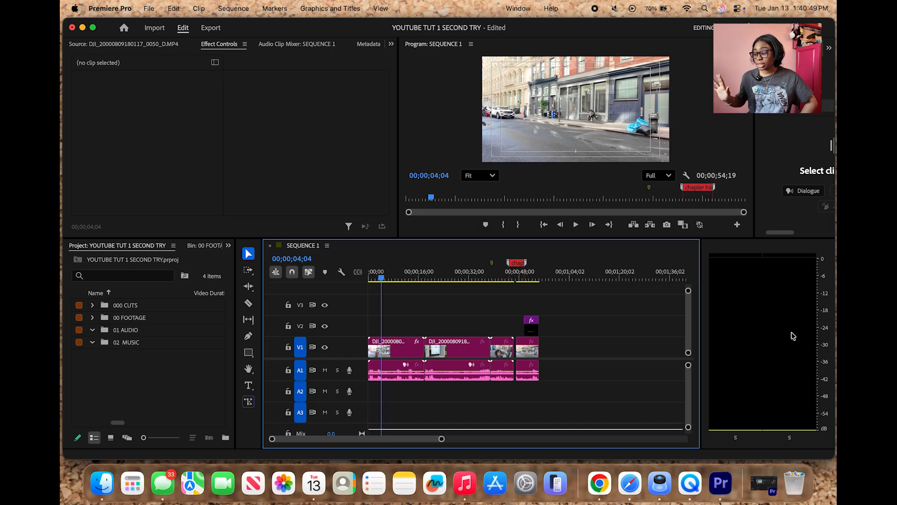
key(space)
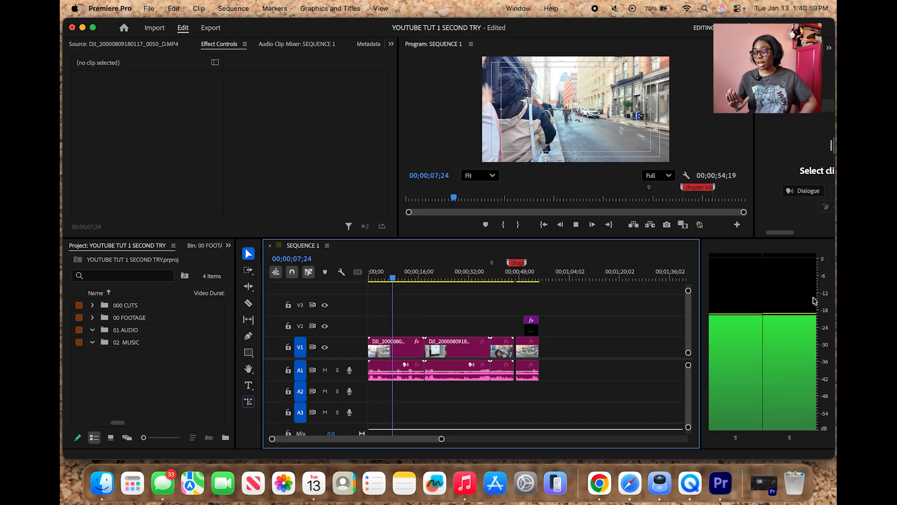
key(space)
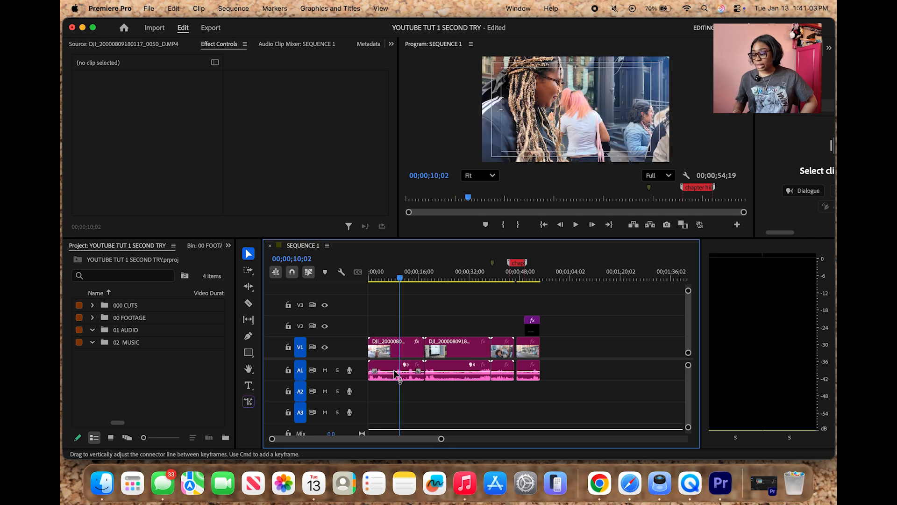
Raise the audio volume of the first clip on A1 and play it back to check the levels
key(=)
drag(394, 374, 399, 393)
key(space)
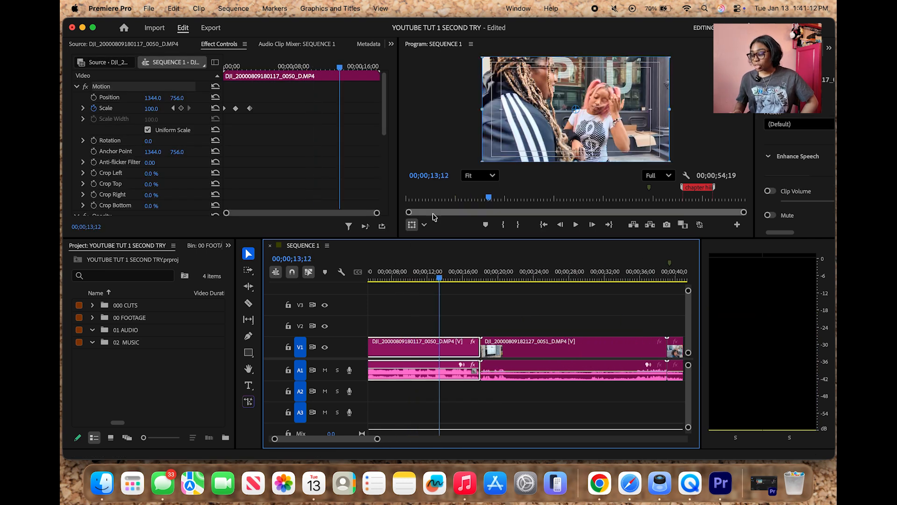
key(space)
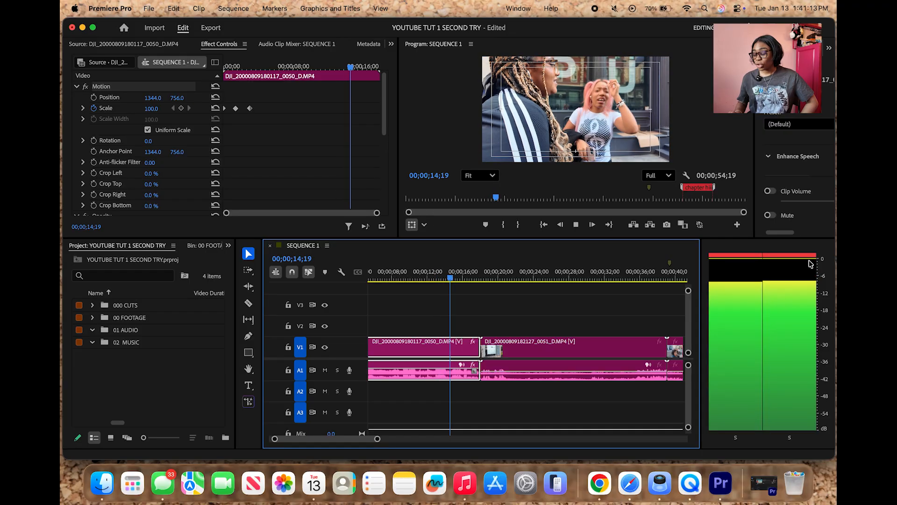
key(space)
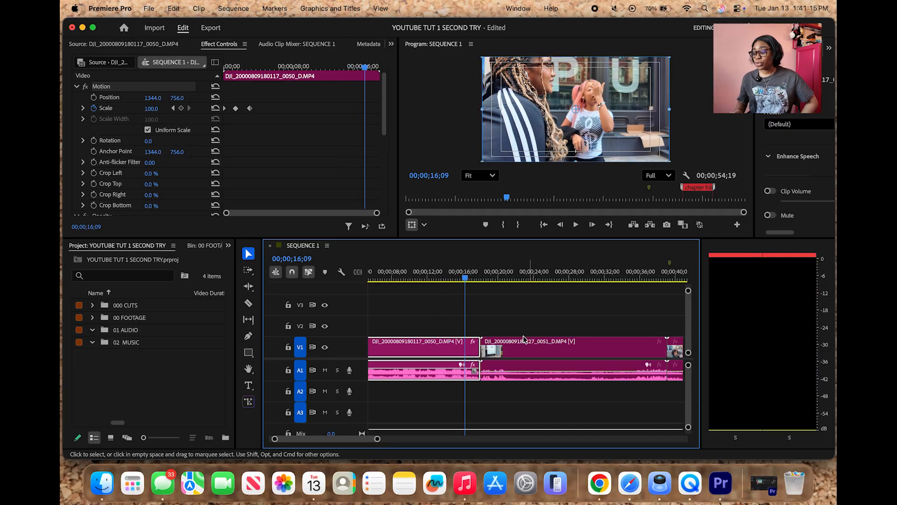
Lower the first clip's audio volume on A1, move the playhead to 00;00;11;24, and bring the level up slightly
drag(444, 366, 448, 386)
drag(425, 278, 424, 277)
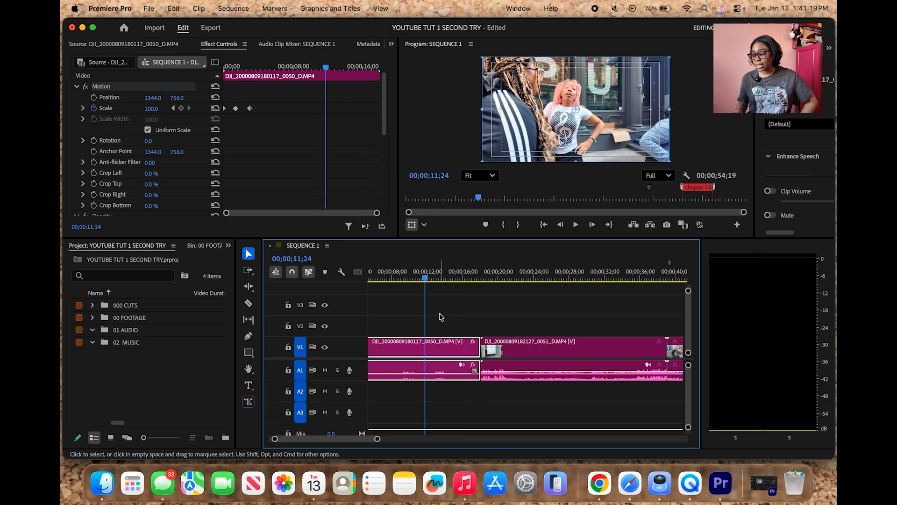
drag(446, 377, 446, 372)
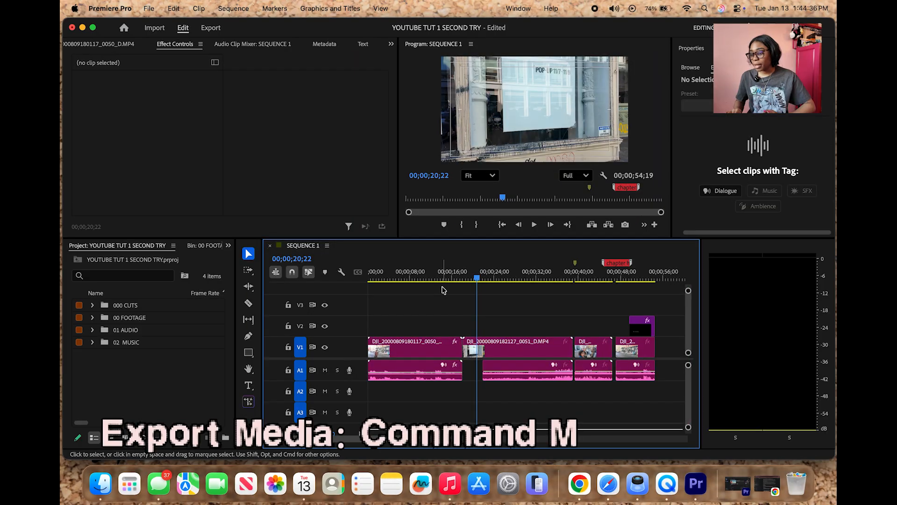
Open the media export settings for SEQUENCE 1 and save the output location as the FINAL VIDEOS folder
key(super+m)
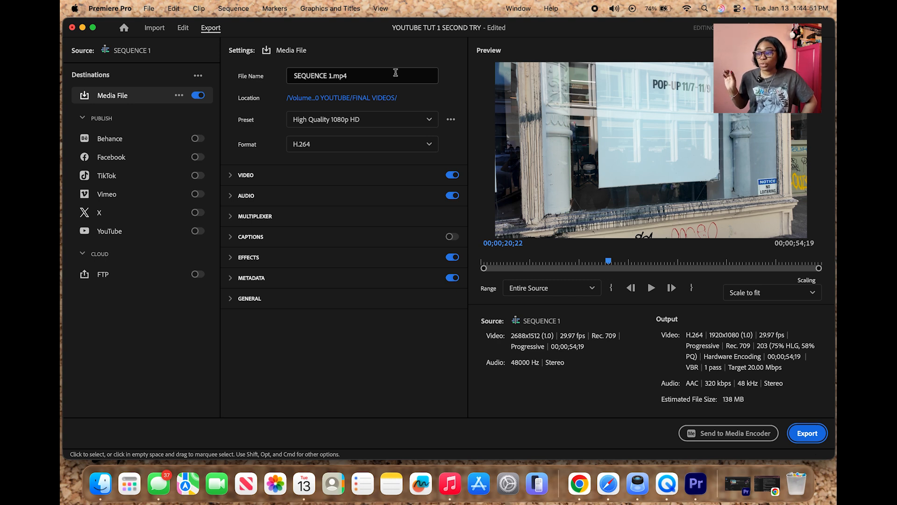
click(391, 97)
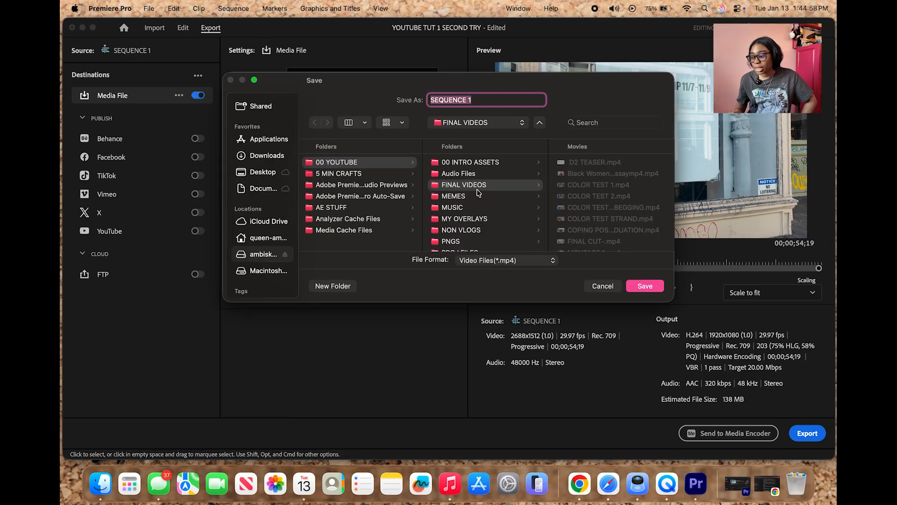
scroll(479, 193, down, 3)
scroll(476, 193, up, 3)
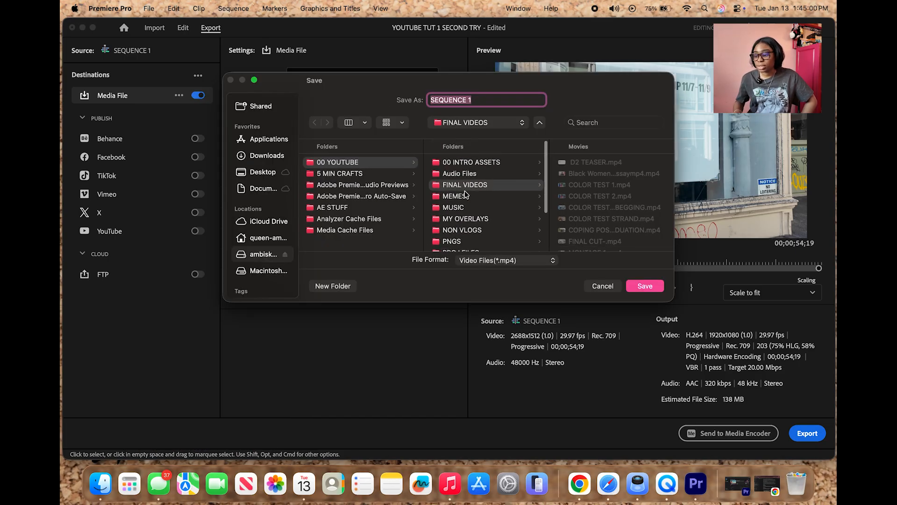
click(644, 286)
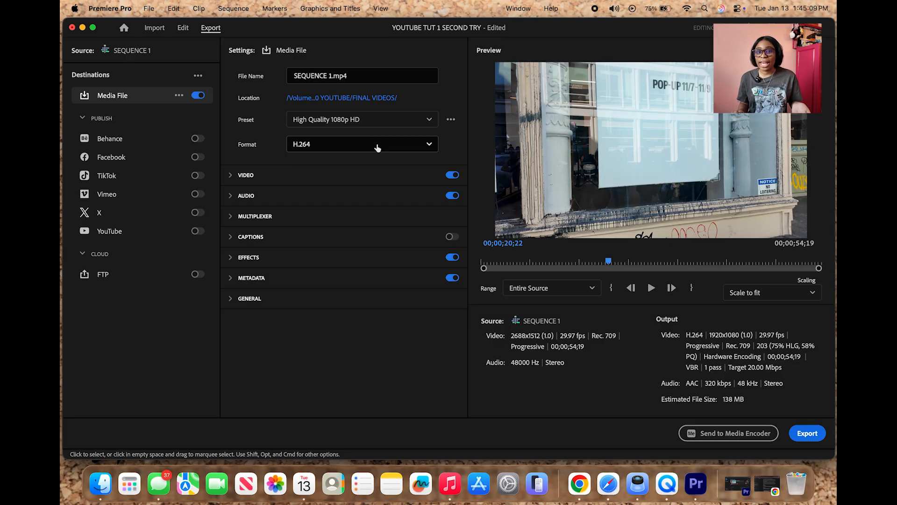
Review the available export presets and the Captions export options
click(373, 120)
scroll(379, 254, down, 1)
scroll(379, 254, up, 1)
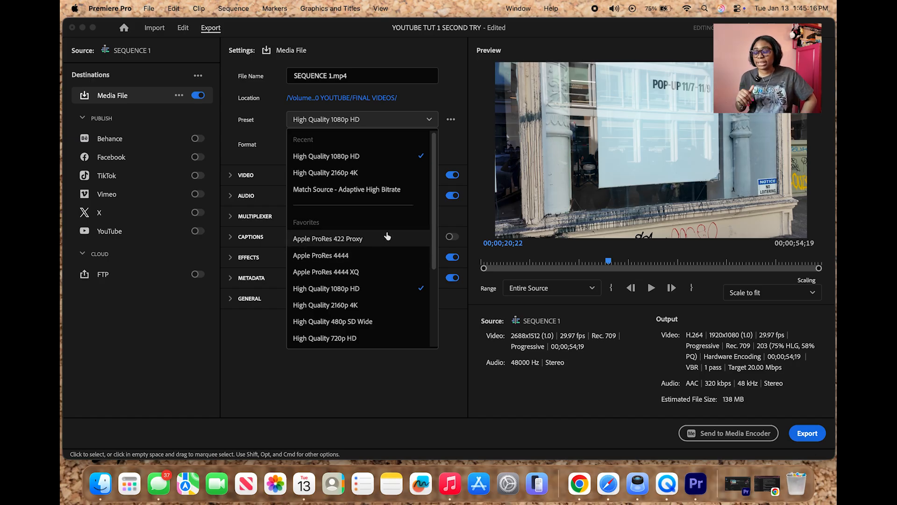
scroll(385, 234, down, 1)
scroll(386, 233, down, 2)
scroll(386, 234, up, 3)
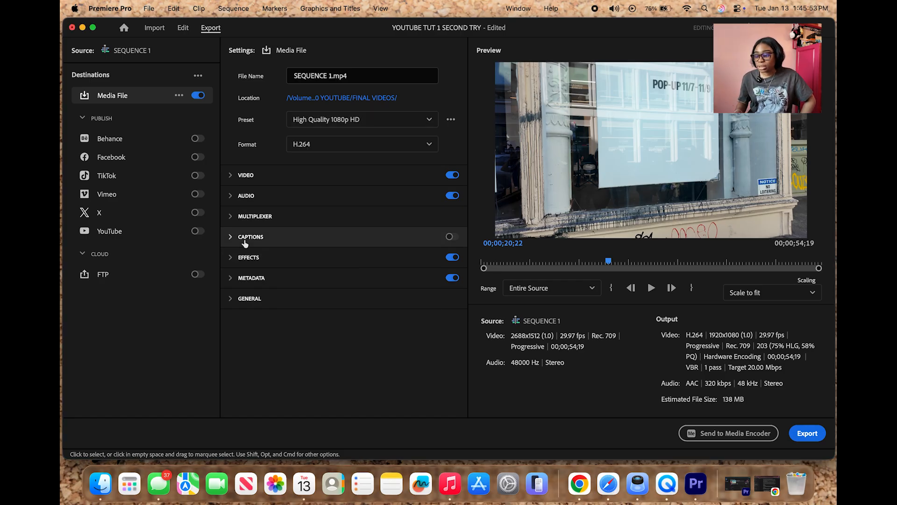
click(243, 237)
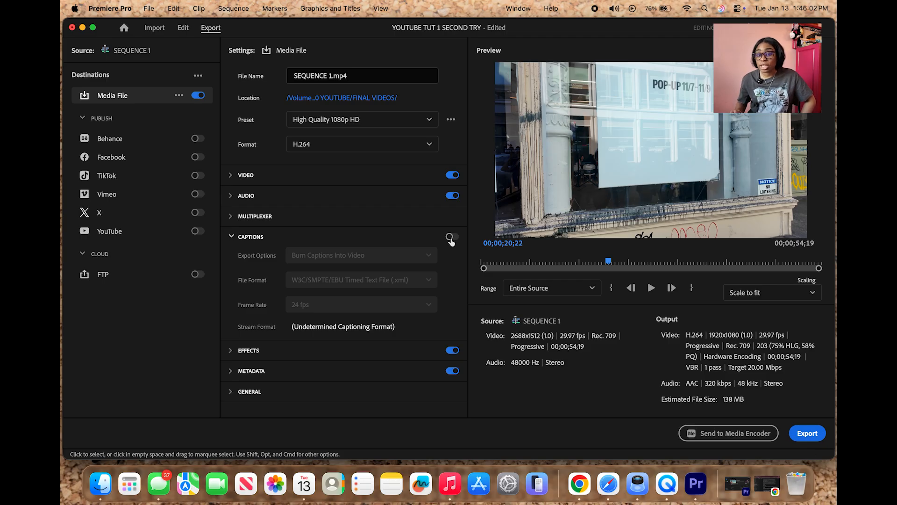
click(232, 237)
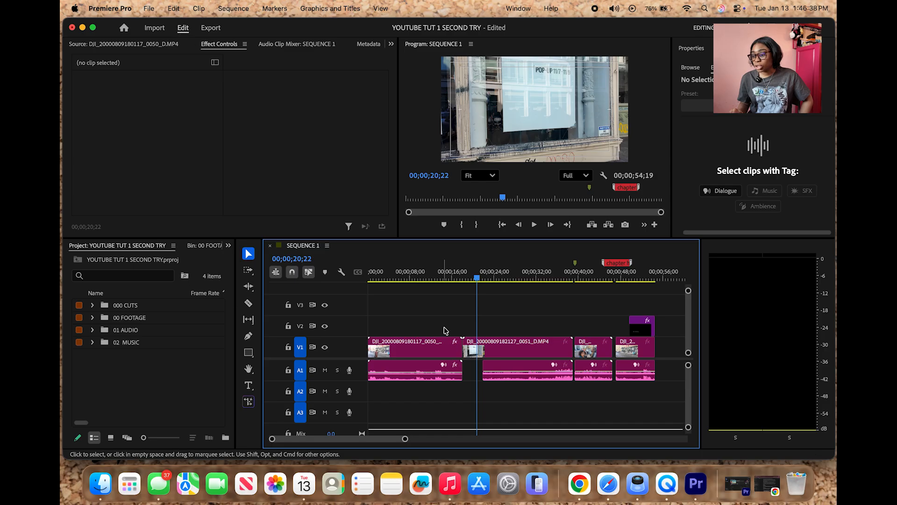
Mark an In point at 00;00;20;22 and an Out point at 00;00;37;23 in SEQUENCE 1
key(i)
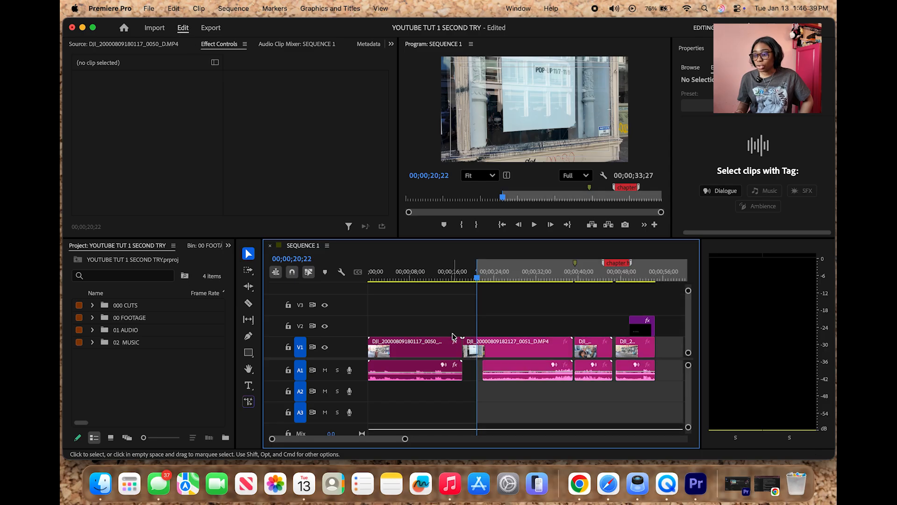
click(567, 276)
key(o)
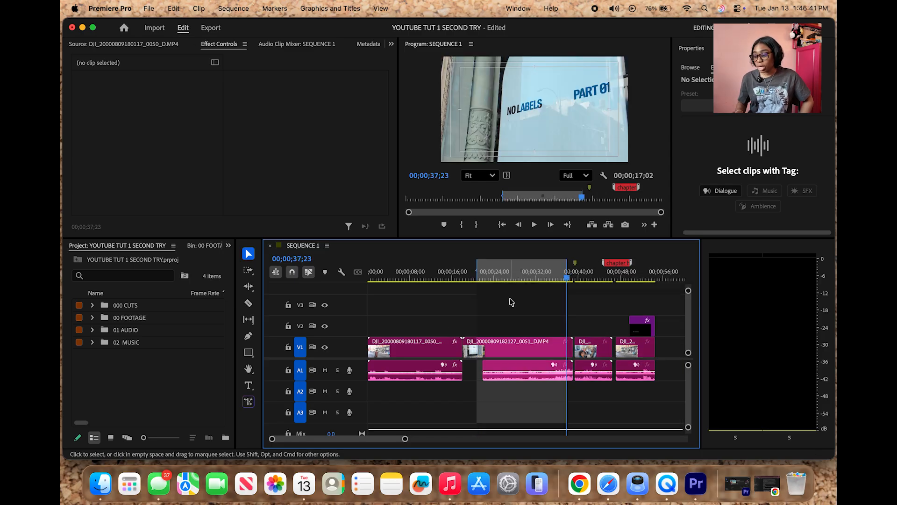
Open the media export settings, set the range to Source In/Out, and switch it back to Entire Source
key(super+m)
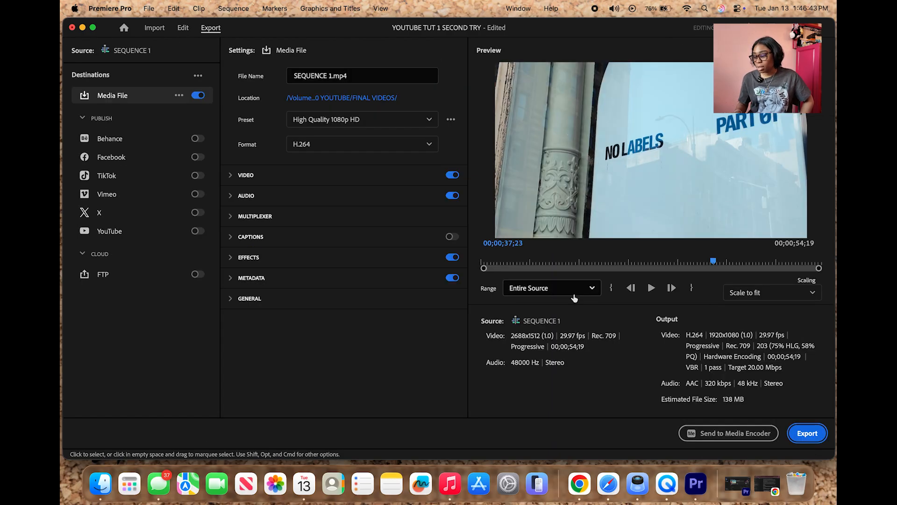
click(549, 288)
click(556, 326)
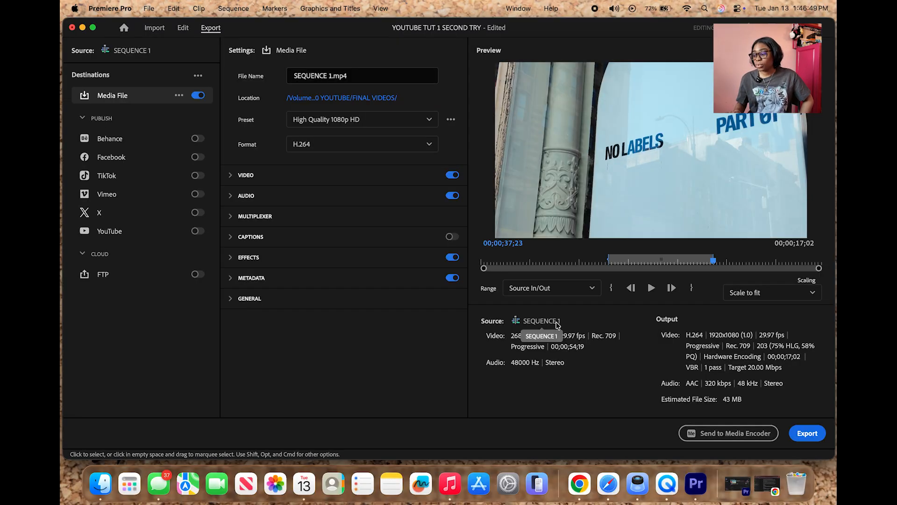
click(575, 288)
click(567, 307)
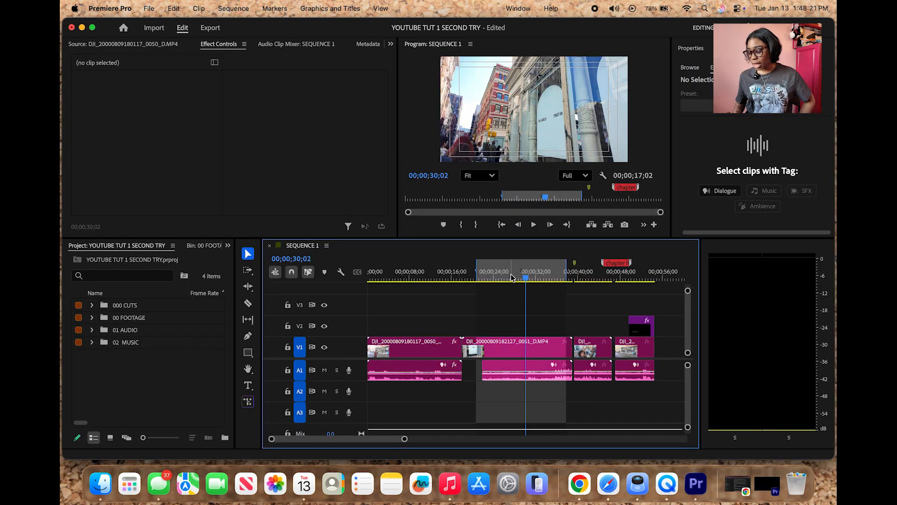
Move the playhead to 00;00;24;21 and open the time ruler's options for clearing the In and Out points
drag(512, 278, 498, 279)
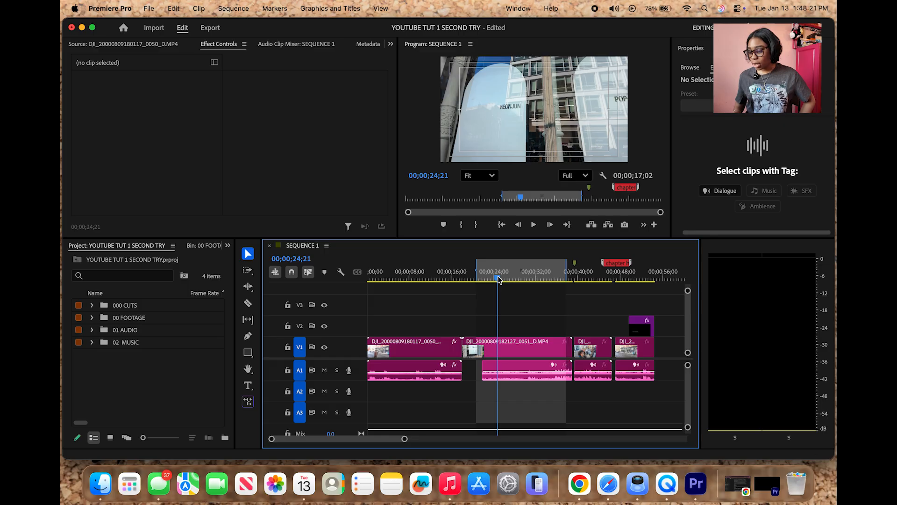
right_click(522, 273)
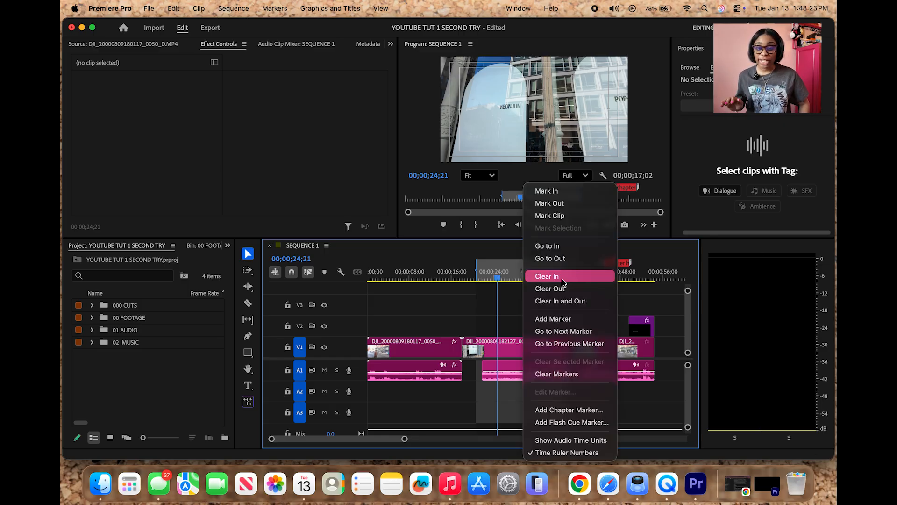